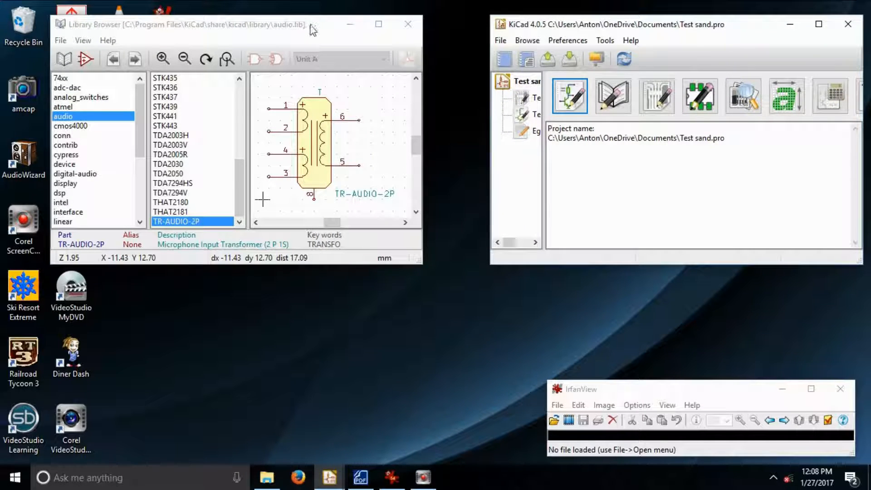
Rearrange the desktop by moving the Library Browser and project manager windows apart and widening the project manager until all its tools fit
{"action": "left_click_drag", "start_coordinate": [313, 30], "coordinate": [403, 214]}
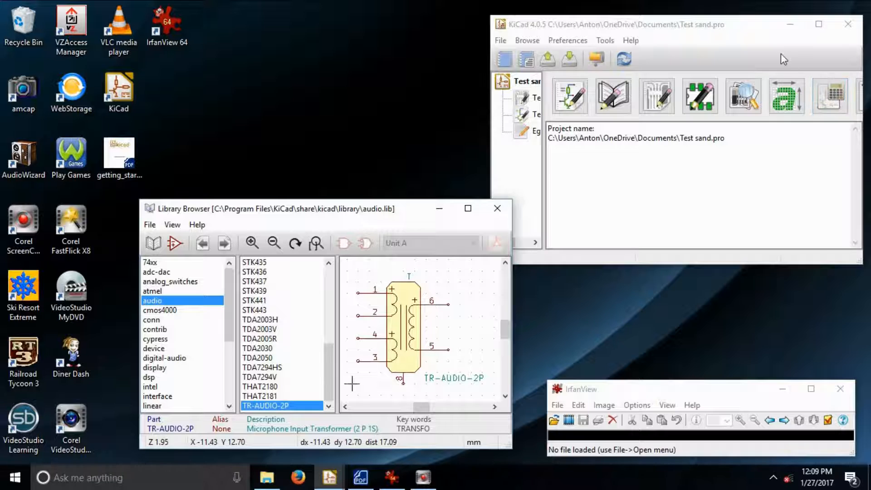
{"action": "left_click", "coordinate": [751, 24]}
{"action": "left_click_drag", "start_coordinate": [751, 24], "coordinate": [684, 24]}
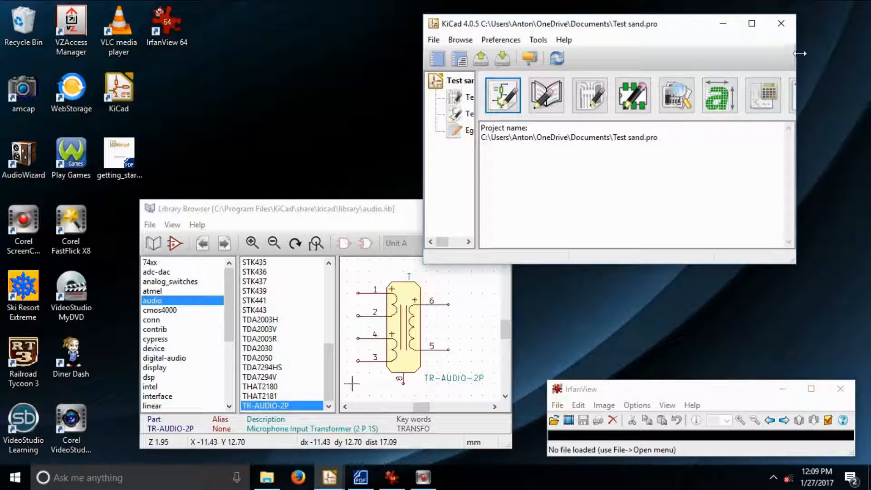
{"action": "left_click_drag", "start_coordinate": [799, 57], "coordinate": [867, 90]}
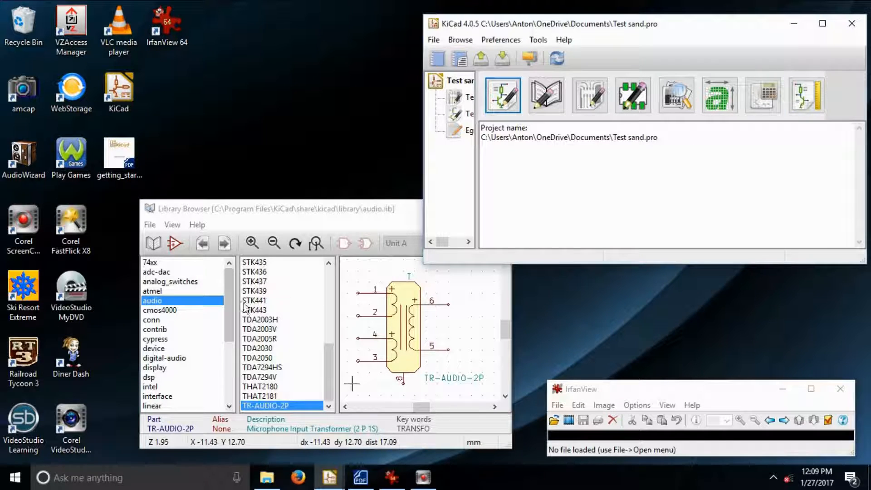
Open the device library and preview the Ferrite_Bead, Ferrite_Bead_Small, Fuse_Polarized and Fuse symbols
{"action": "left_click", "coordinate": [227, 308]}
{"action": "left_click_drag", "start_coordinate": [228, 309], "coordinate": [227, 317]}
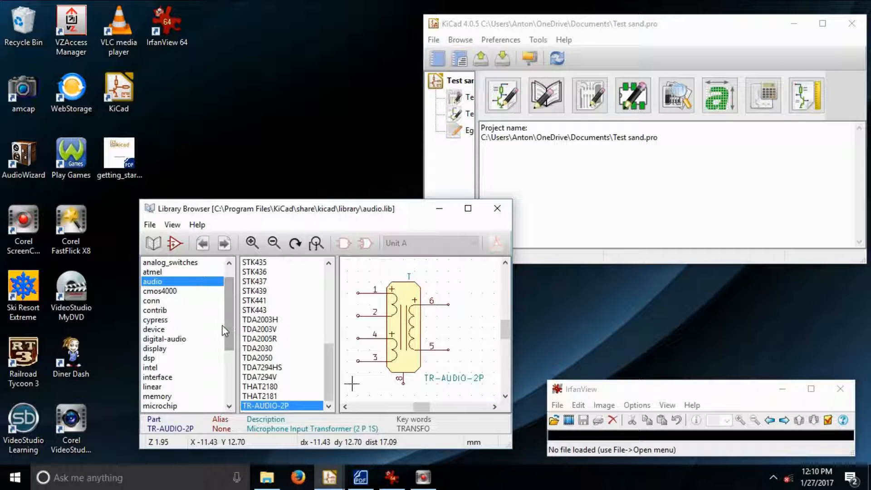
{"action": "left_click", "coordinate": [154, 329]}
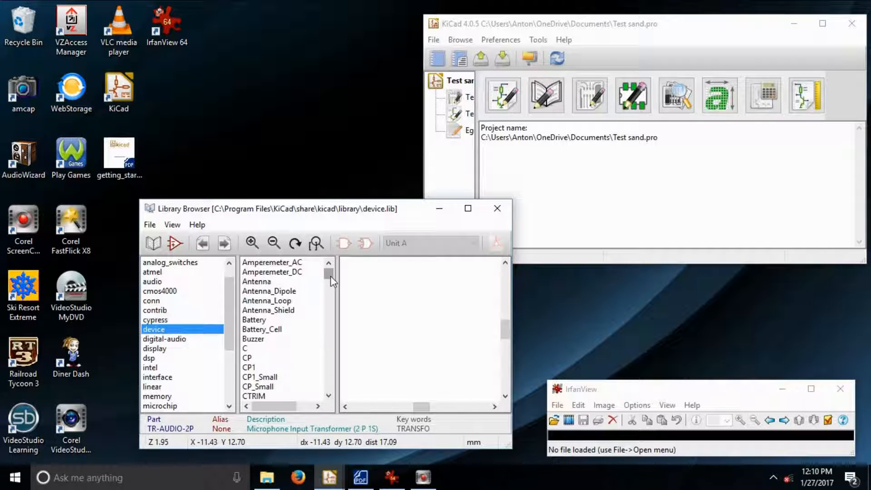
{"action": "mouse_move", "coordinate": [330, 276]}
{"action": "left_mouse_down"}
{"action": "mouse_move", "coordinate": [329, 294]}
{"action": "mouse_move", "coordinate": [333, 288]}
{"action": "left_mouse_up"}
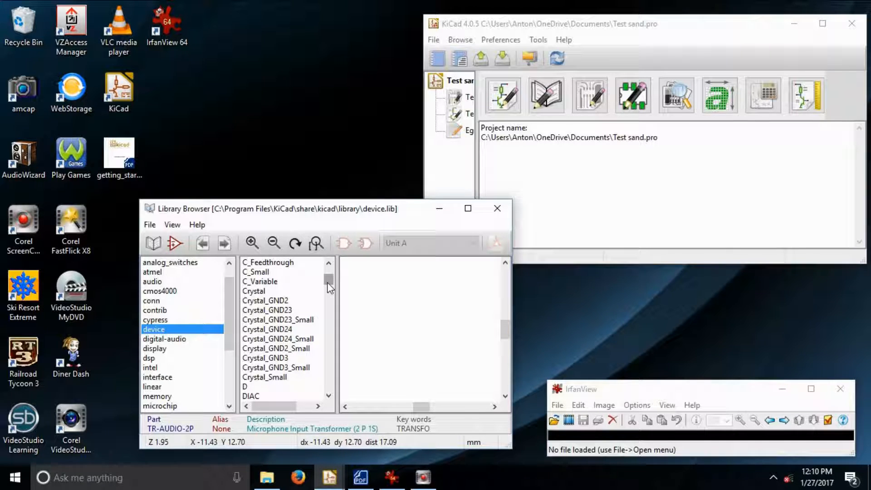
{"action": "left_click_drag", "start_coordinate": [329, 285], "coordinate": [328, 308]}
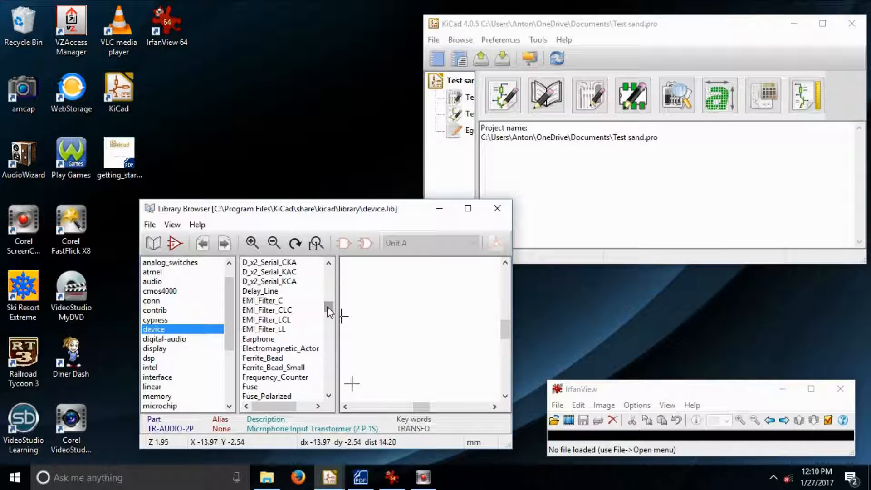
{"action": "scroll", "coordinate": [327, 308], "scroll_direction": "up", "scroll_amount": 3}
{"action": "scroll", "coordinate": [328, 308], "scroll_direction": "down", "scroll_amount": 5}
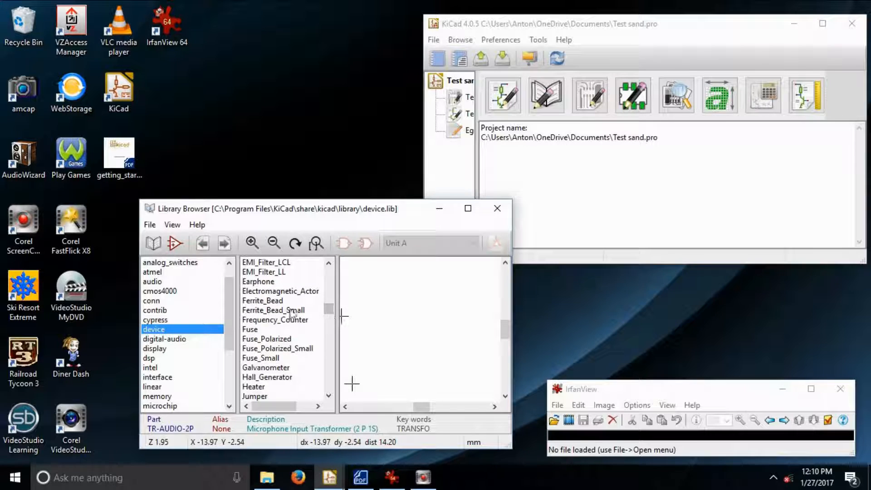
{"action": "left_click", "coordinate": [275, 302]}
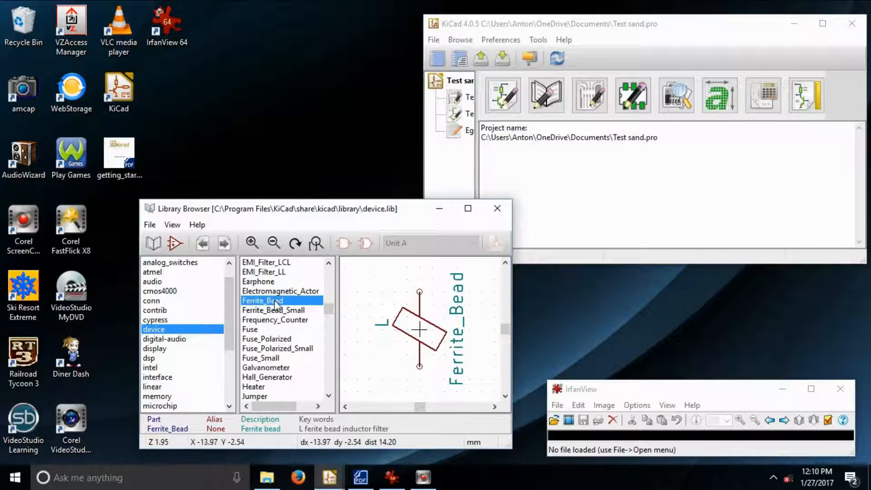
{"action": "left_click", "coordinate": [276, 310]}
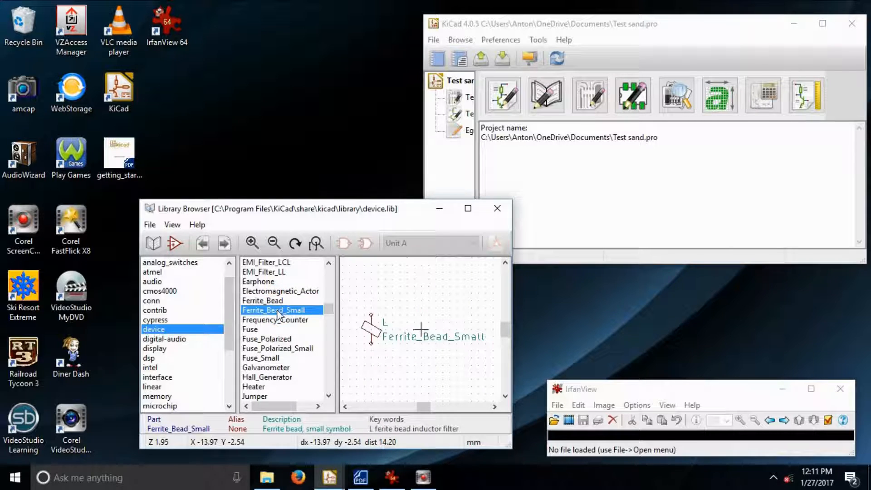
{"action": "left_click", "coordinate": [266, 339]}
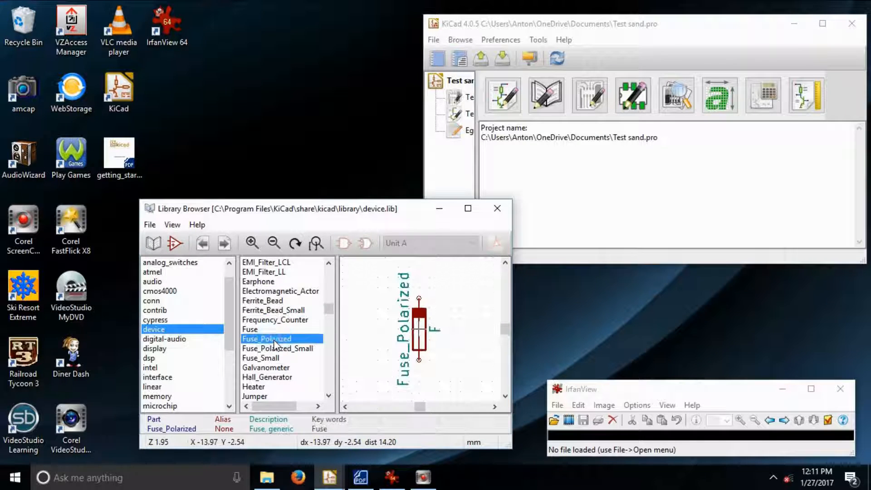
{"action": "left_click", "coordinate": [253, 328]}
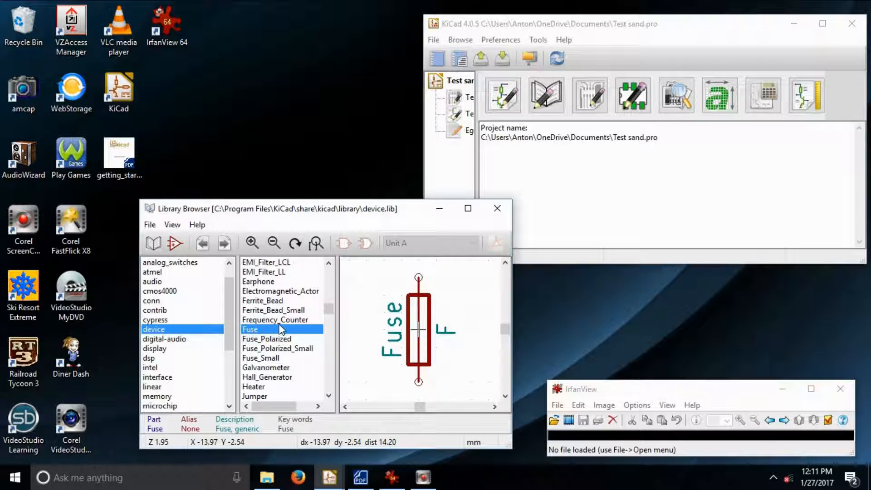
Preview the D_x2_Serial_CKA, D_Zener_Small, D_Tunnel_ALT, D_Unitunnel, D_Temperature_Dependent_ALT and Crystal_GND23 symbols in the device library
{"action": "scroll", "coordinate": [280, 330], "scroll_direction": "up", "scroll_amount": 1}
{"action": "scroll", "coordinate": [280, 329], "scroll_direction": "up", "scroll_amount": 3}
{"action": "left_click", "coordinate": [297, 319]}
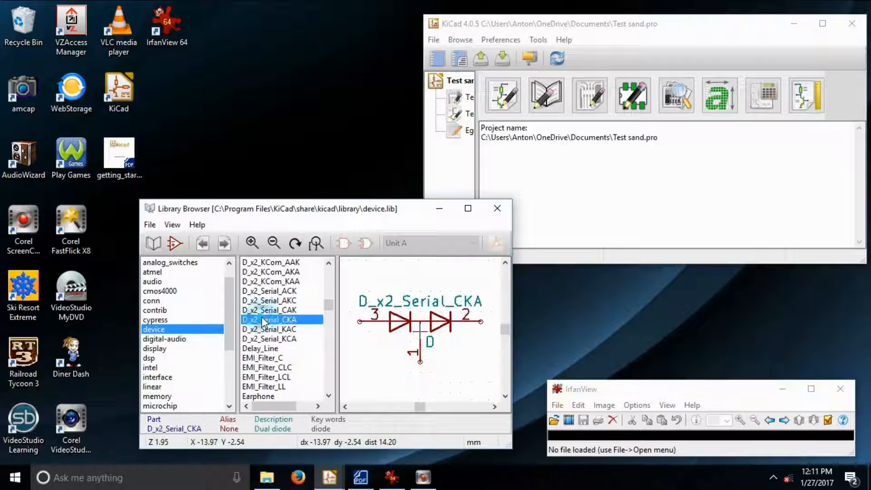
{"action": "scroll", "coordinate": [297, 319], "scroll_direction": "up", "scroll_amount": 7}
{"action": "left_click", "coordinate": [287, 358]}
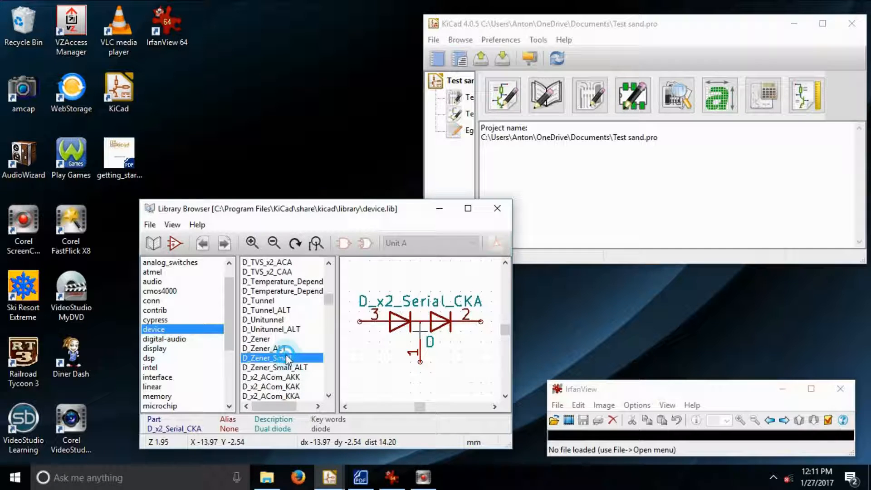
{"action": "left_click", "coordinate": [262, 312]}
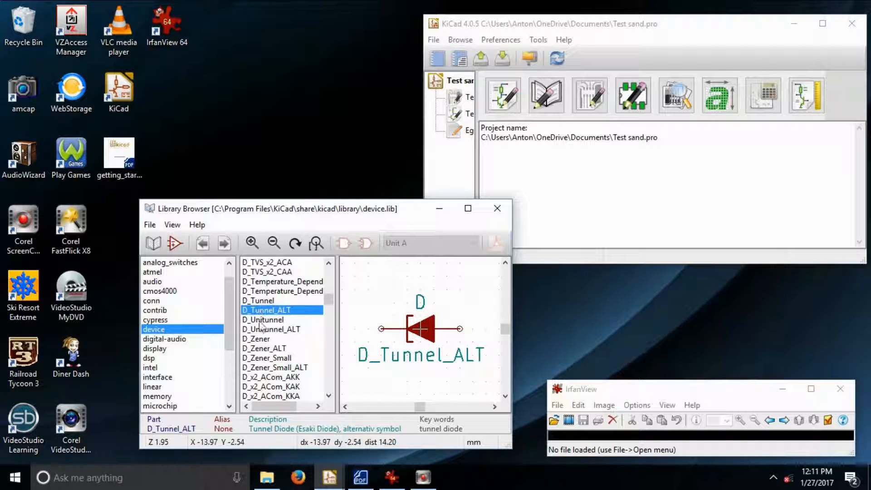
{"action": "left_click", "coordinate": [261, 320]}
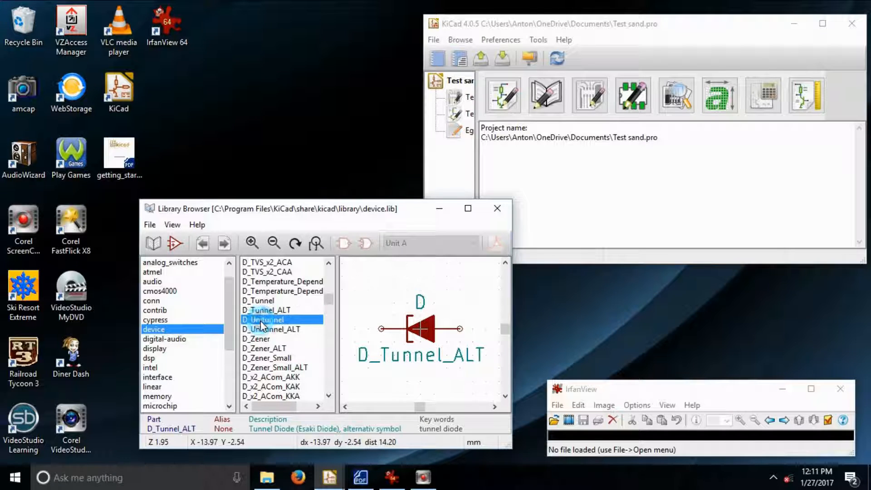
{"action": "left_click", "coordinate": [318, 291]}
{"action": "left_click_drag", "start_coordinate": [331, 303], "coordinate": [328, 282]}
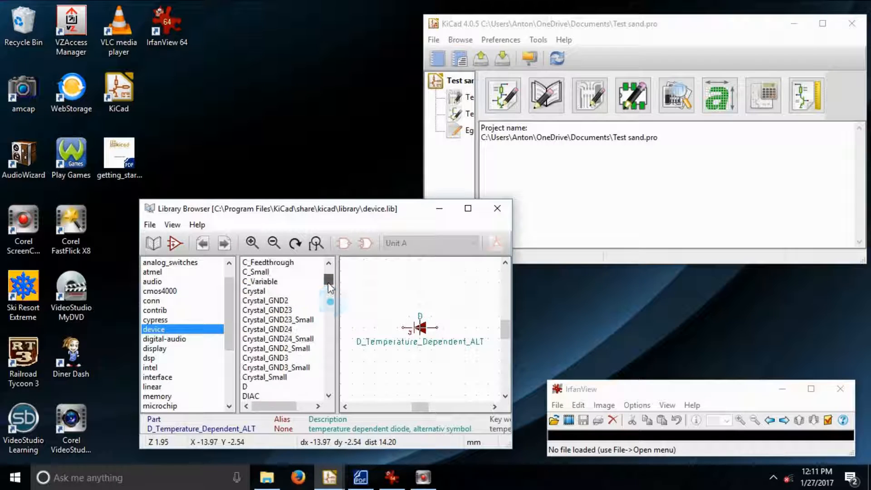
{"action": "left_click", "coordinate": [261, 310]}
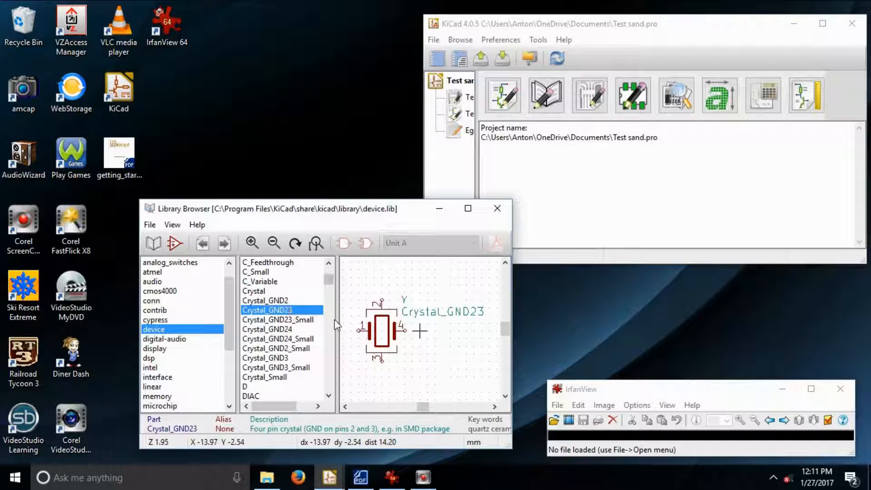
Preview the Schottky diode symbols, including D_Schottky_x2_KCom_KAA, D_Schottky_x2_Serial_CAK, D_Schottky_Small_ALT and D_Schottky_x2_ACom_KAK
{"action": "left_click_drag", "start_coordinate": [329, 279], "coordinate": [331, 297]}
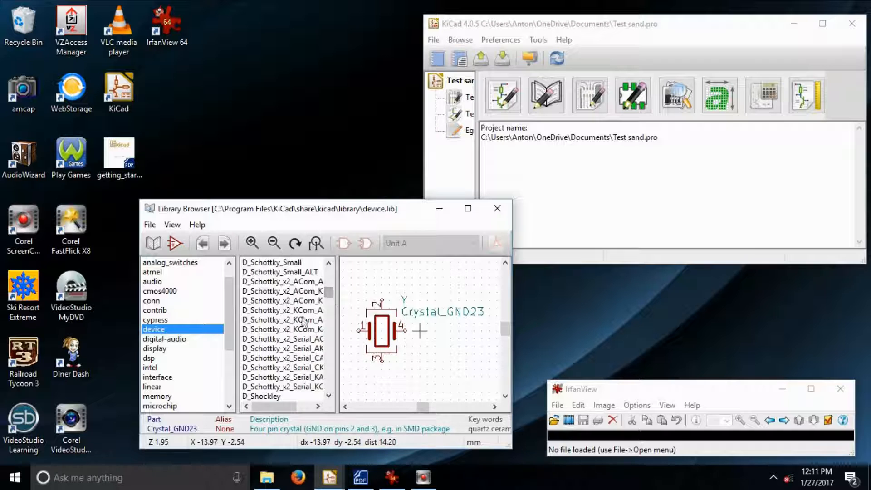
{"action": "left_click", "coordinate": [271, 329]}
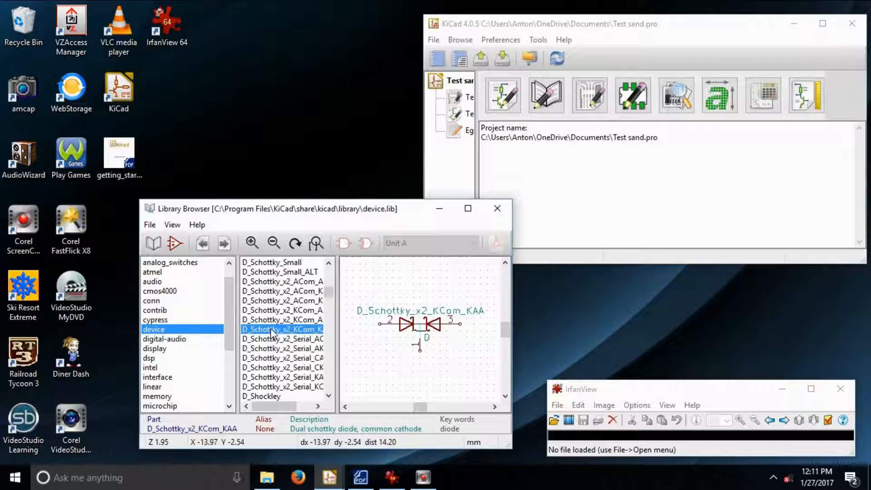
{"action": "left_click", "coordinate": [279, 388]}
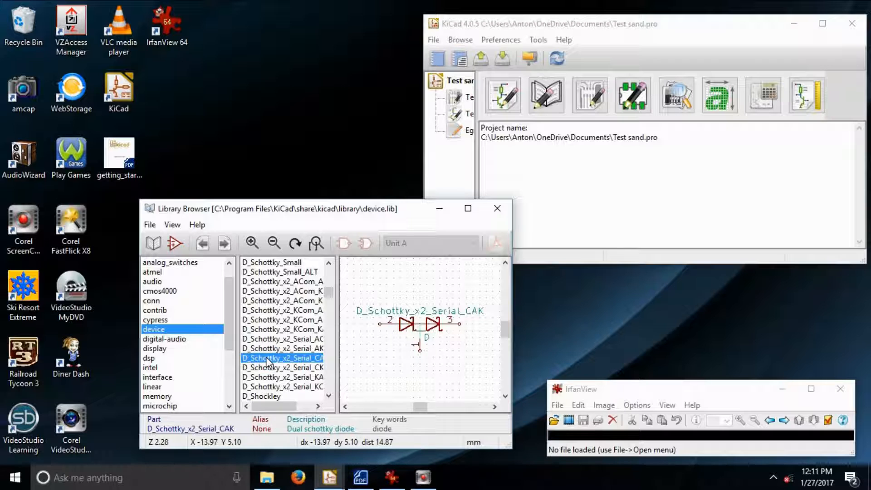
{"action": "left_click", "coordinate": [265, 292]}
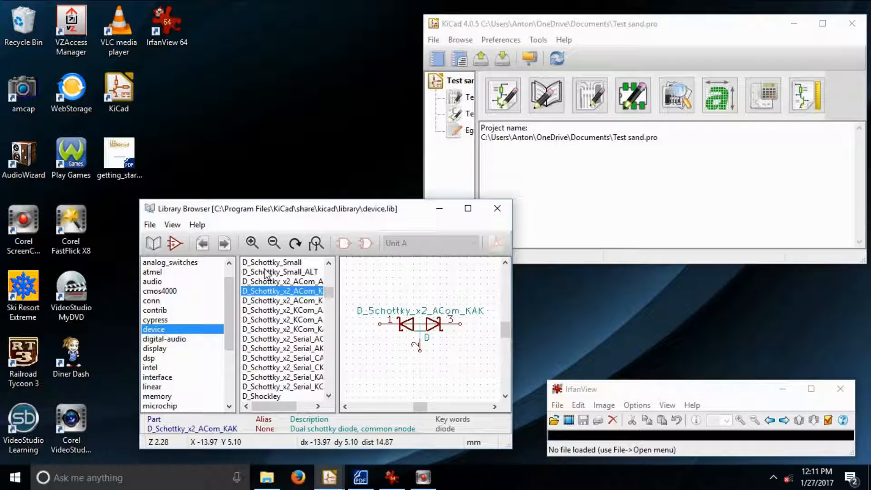
{"action": "left_click", "coordinate": [265, 272]}
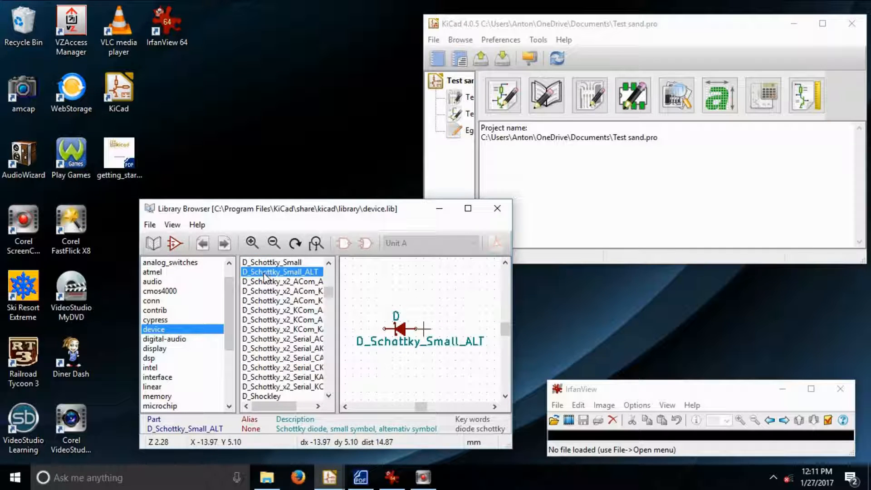
{"action": "left_click", "coordinate": [262, 291]}
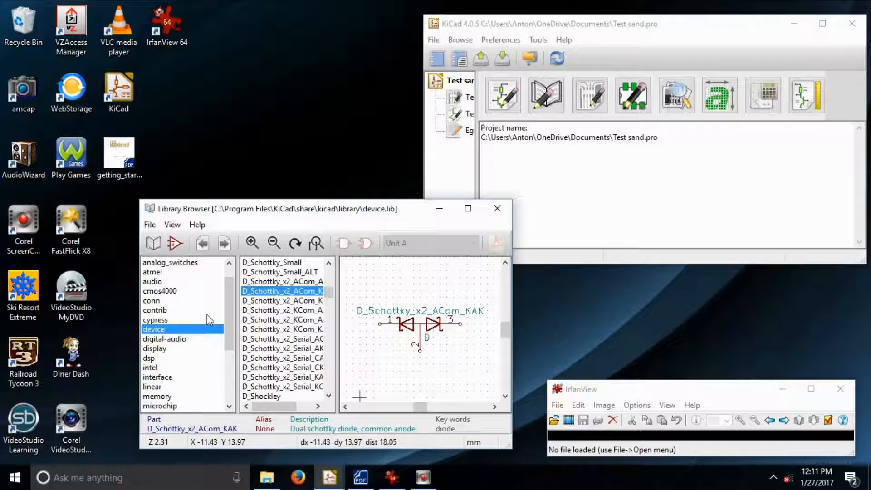
Open the cmos4000 library and preview the symbols of parts 4013, 4022, 4016, 4027, 4023, 4020 and 4017
{"action": "left_click", "coordinate": [166, 291]}
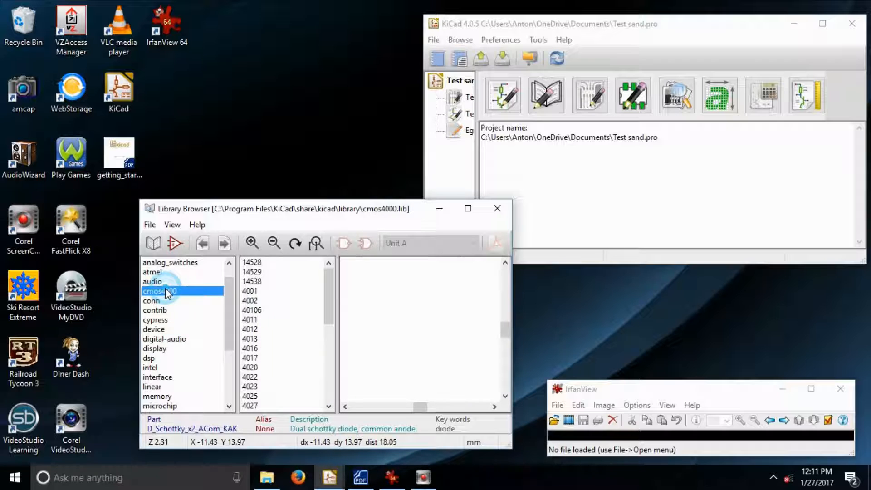
{"action": "left_click", "coordinate": [250, 338]}
{"action": "left_click", "coordinate": [254, 378]}
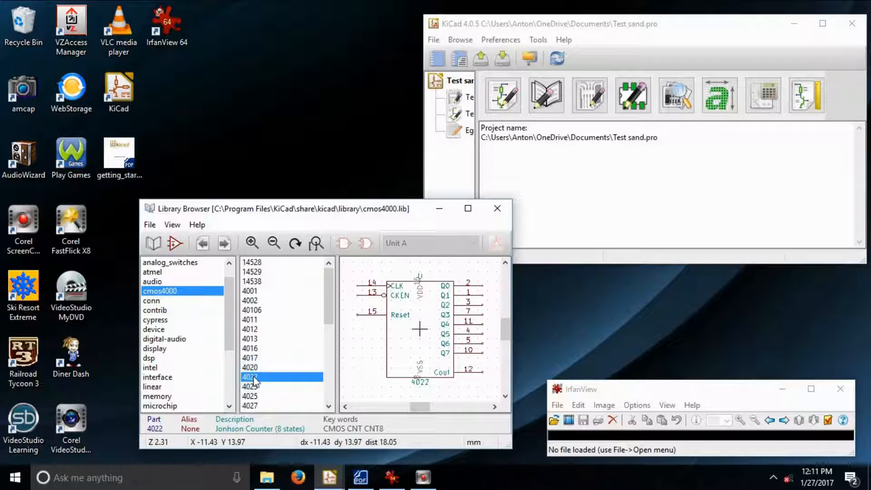
{"action": "left_click", "coordinate": [249, 348]}
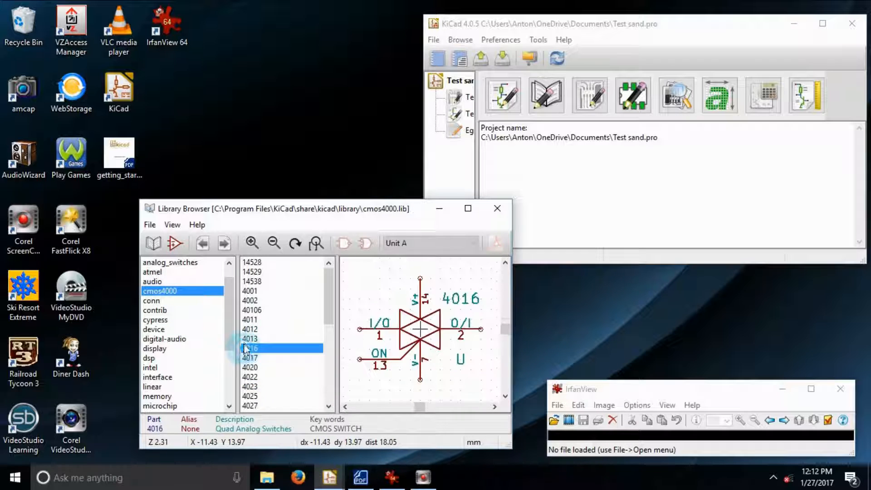
{"action": "left_click", "coordinate": [251, 242]}
{"action": "left_click", "coordinate": [254, 405]}
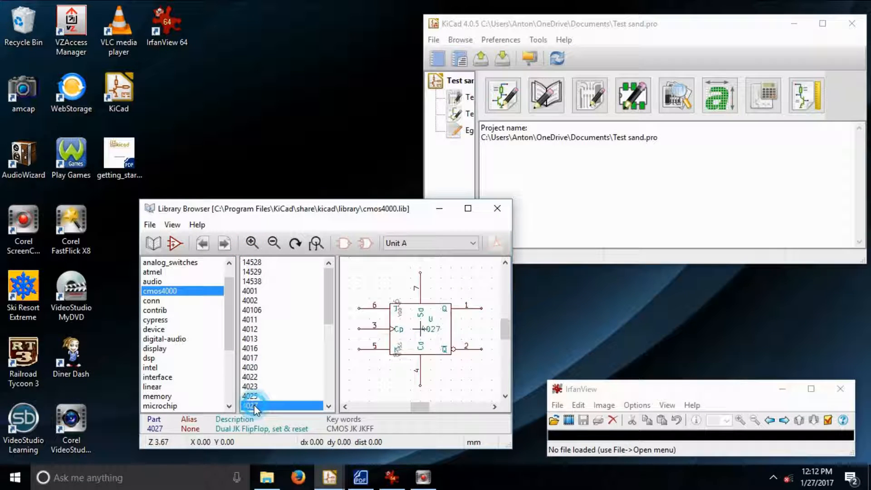
{"action": "left_click", "coordinate": [249, 386]}
{"action": "left_click", "coordinate": [245, 367]}
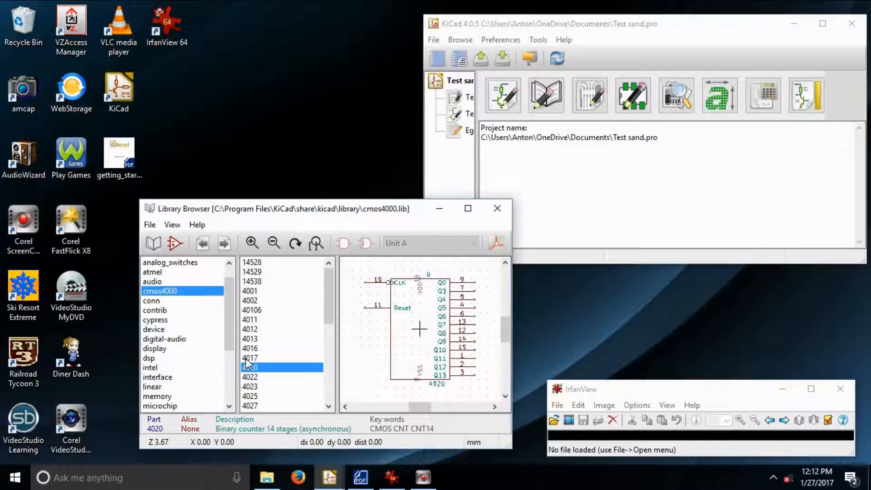
{"action": "left_click", "coordinate": [247, 358]}
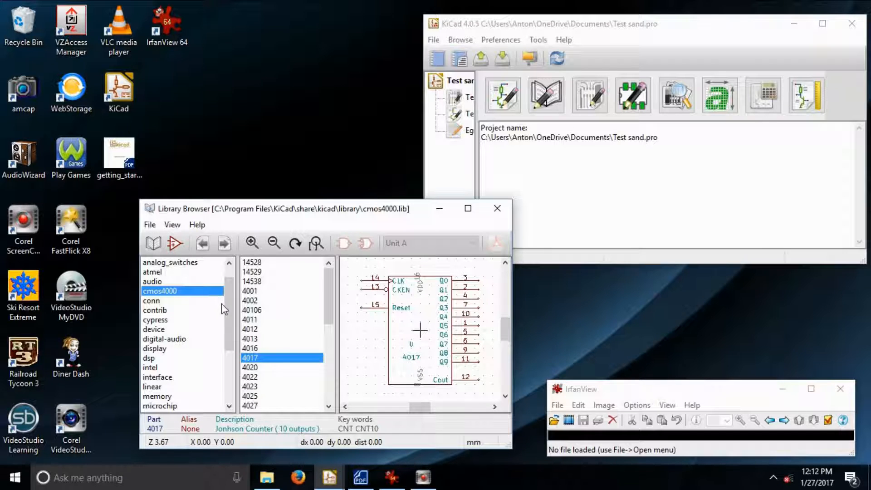
Open the transistors library and preview the AUIR3315S, 2SD600, 2SB631, 2SC1945 and BSC118N10NSGATMA1 symbols
{"action": "left_click_drag", "start_coordinate": [228, 301], "coordinate": [222, 358]}
{"action": "left_click", "coordinate": [171, 386]}
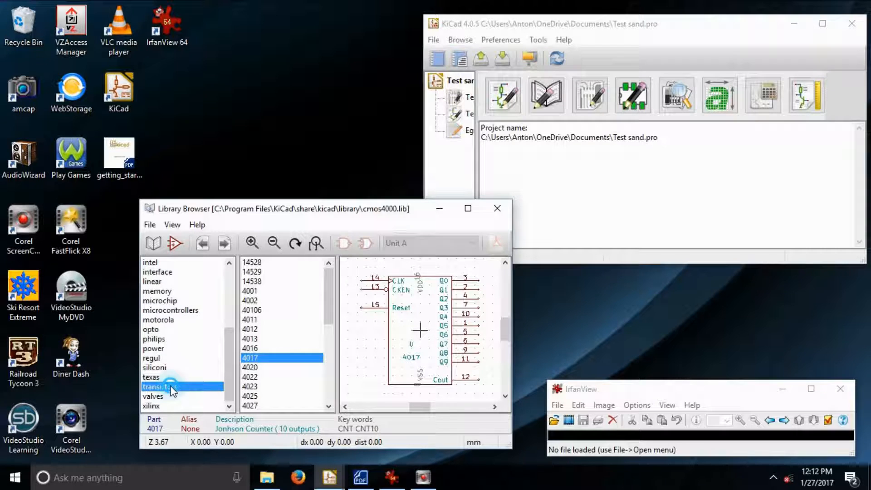
{"action": "left_click", "coordinate": [254, 358]}
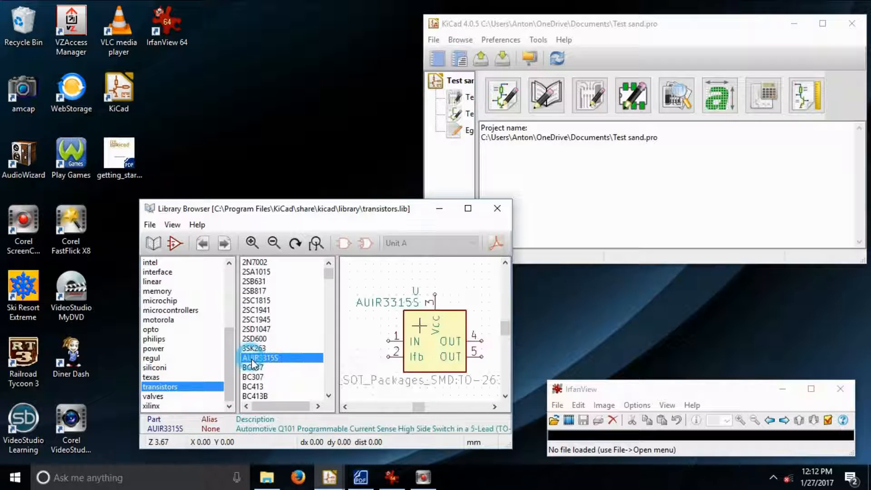
{"action": "left_click", "coordinate": [254, 339]}
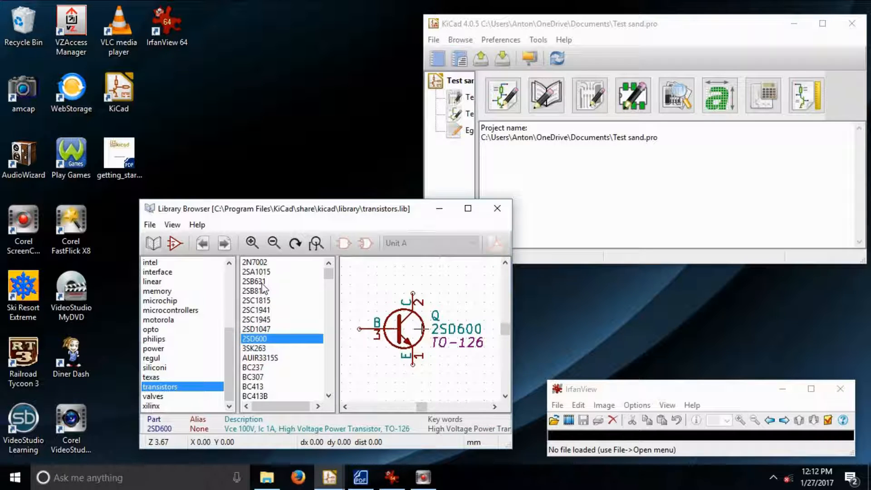
{"action": "left_click", "coordinate": [261, 282]}
{"action": "left_click", "coordinate": [260, 319]}
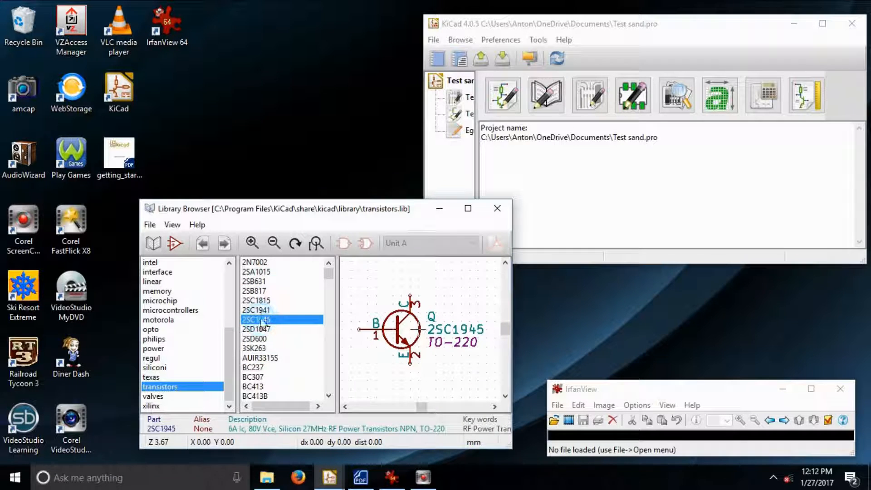
{"action": "left_click_drag", "start_coordinate": [329, 275], "coordinate": [329, 309]}
{"action": "left_click", "coordinate": [309, 357]}
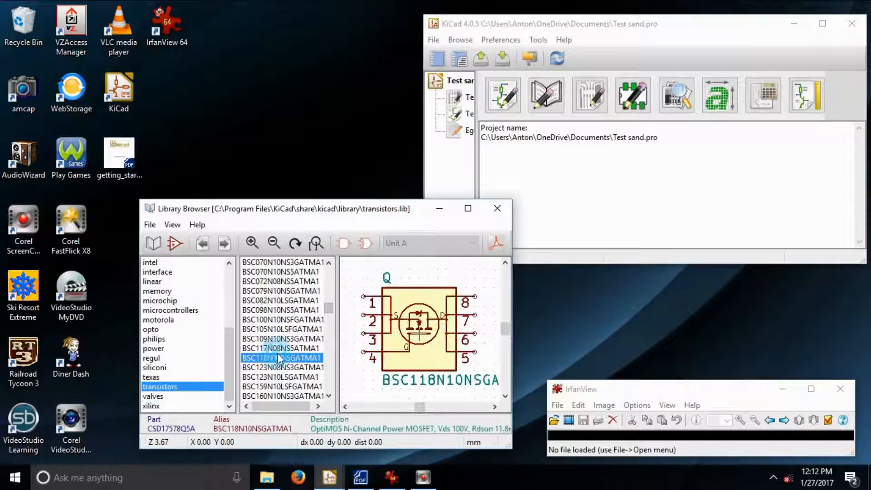
Preview the BSC159N10LSFGATMA1 transistor symbol, and switch to the Test sand schematic to inspect the circuit around the variable resistor
{"action": "left_click", "coordinate": [285, 386]}
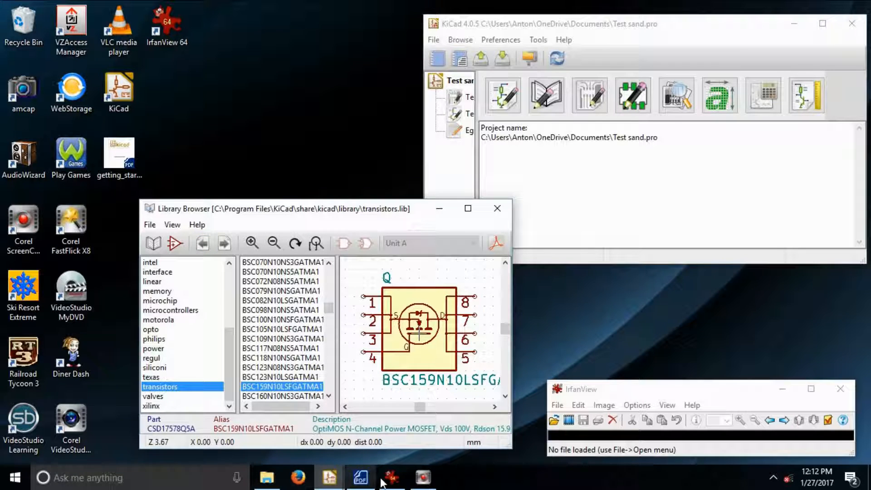
{"action": "left_click", "coordinate": [329, 477]}
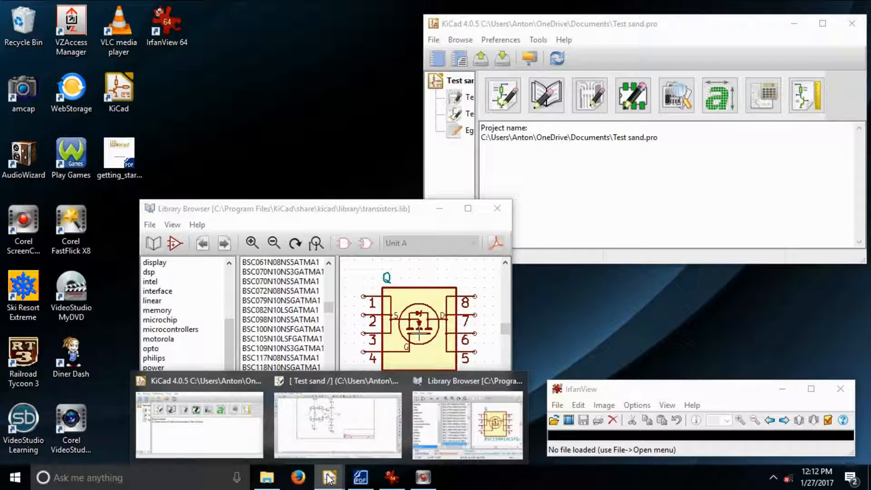
{"action": "left_click", "coordinate": [330, 440]}
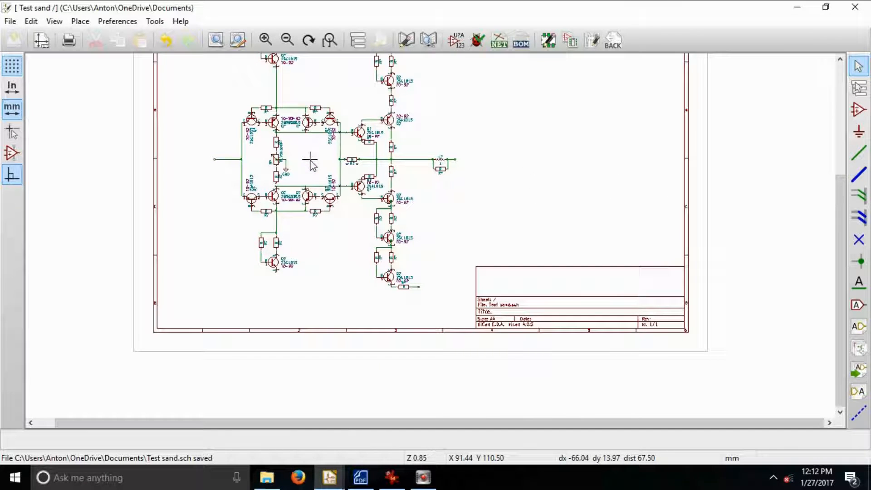
{"action": "scroll", "coordinate": [312, 164], "scroll_direction": "up", "scroll_amount": 2}
{"action": "scroll", "coordinate": [431, 239], "scroll_direction": "up", "scroll_amount": 2}
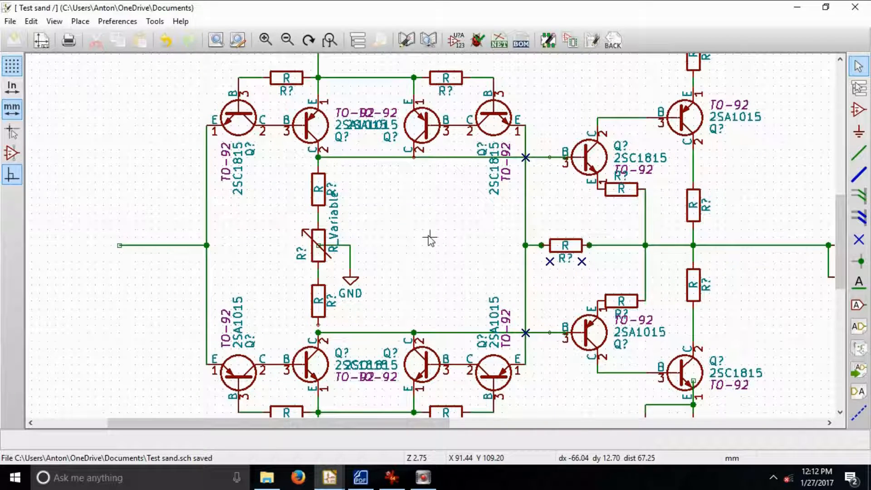
{"action": "scroll", "coordinate": [429, 240], "scroll_direction": "down", "scroll_amount": 1}
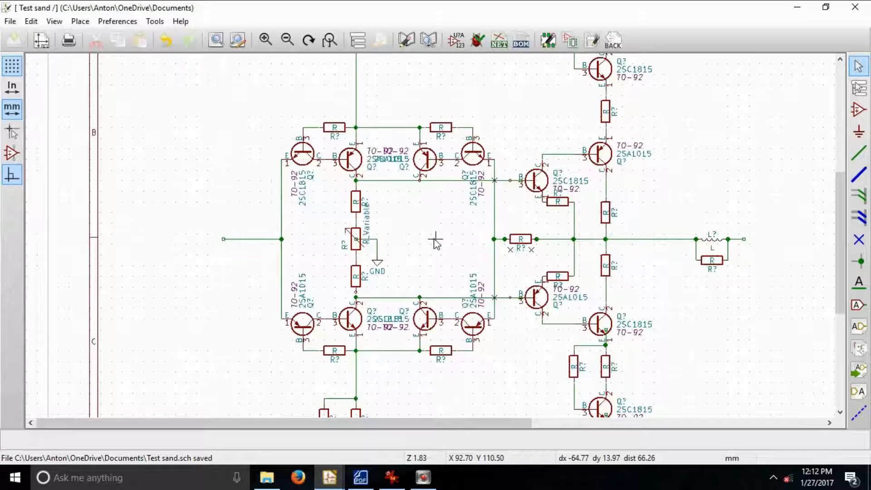
{"action": "scroll", "coordinate": [434, 241], "scroll_direction": "up", "scroll_amount": 1}
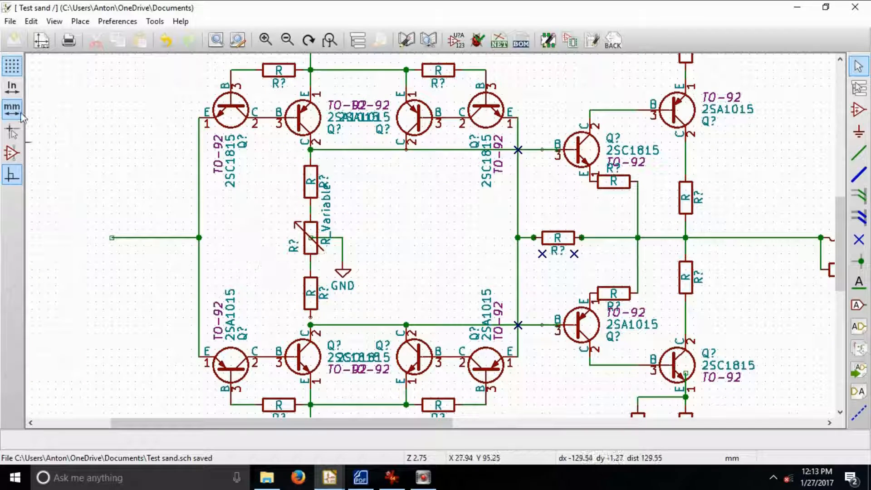
Activate the Wire tool and examine the wiring of the lower output stage around its upper 2SC1815 transistor
{"action": "left_click", "coordinate": [81, 21]}
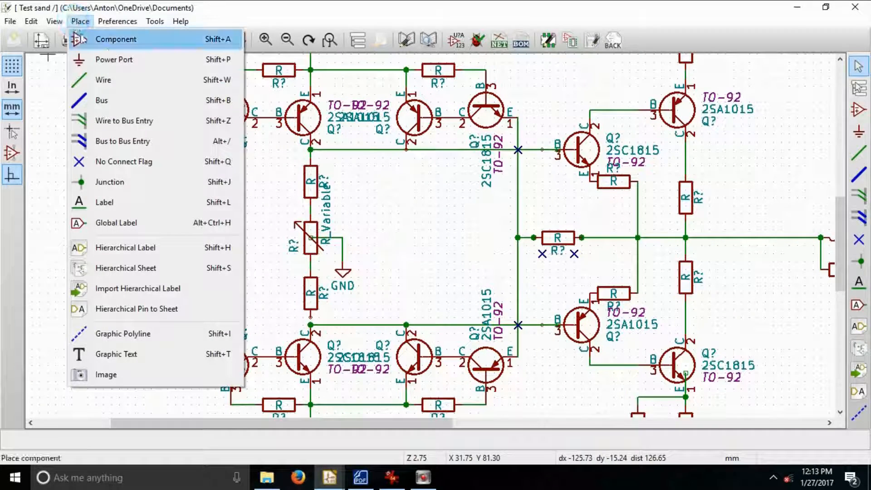
{"action": "left_click", "coordinate": [119, 80]}
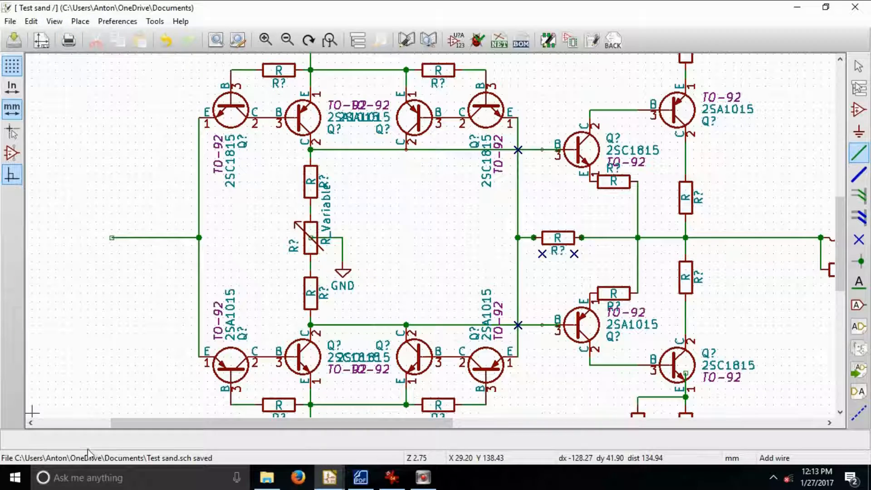
{"action": "scroll", "coordinate": [204, 260], "scroll_direction": "down", "scroll_amount": 1}
{"action": "scroll", "coordinate": [429, 237], "scroll_direction": "up", "scroll_amount": 3}
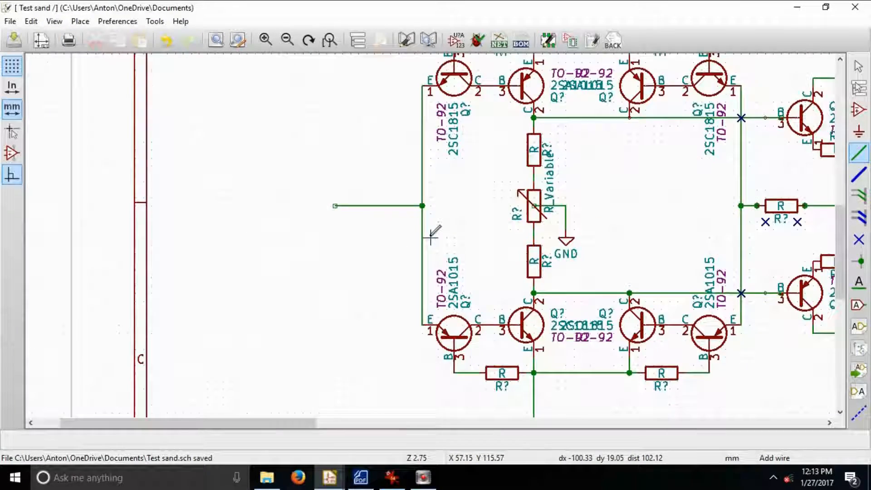
{"action": "scroll", "coordinate": [429, 236], "scroll_direction": "down", "scroll_amount": 3}
{"action": "scroll", "coordinate": [430, 237], "scroll_direction": "up", "scroll_amount": 2}
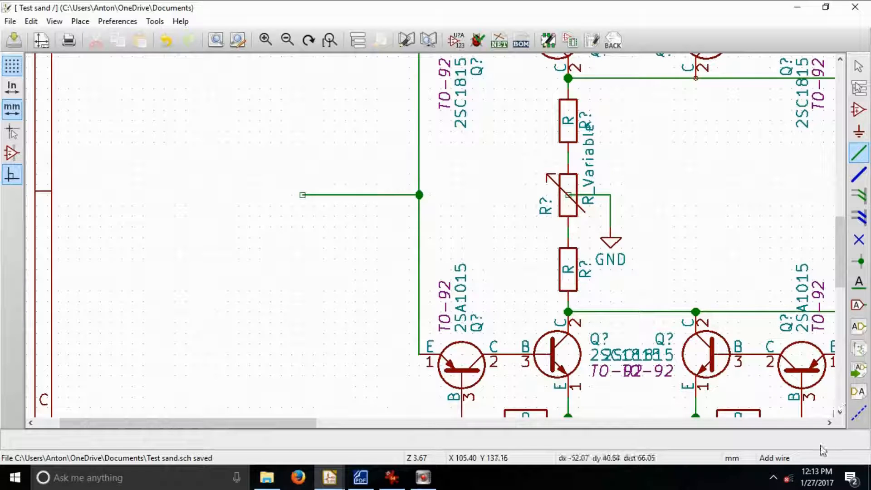
{"action": "left_click", "coordinate": [830, 423]}
{"action": "left_click_drag", "start_coordinate": [831, 421], "coordinate": [833, 424]}
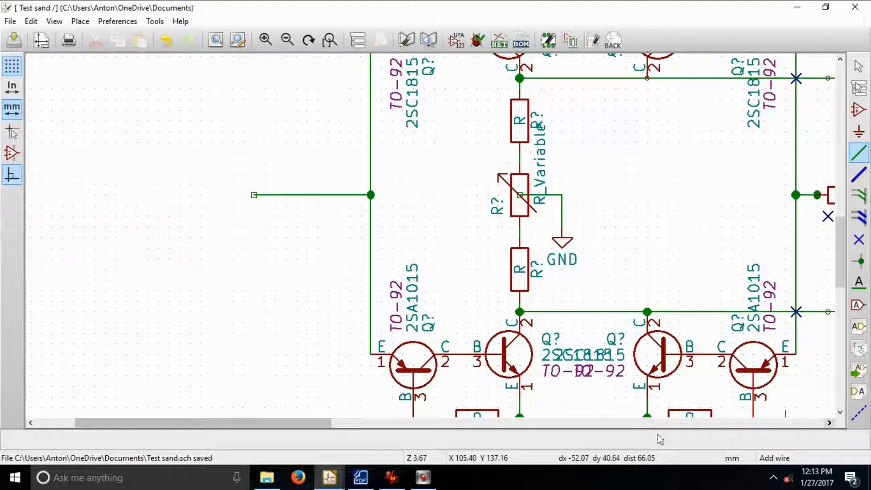
{"action": "left_click_drag", "start_coordinate": [315, 430], "coordinate": [413, 455]}
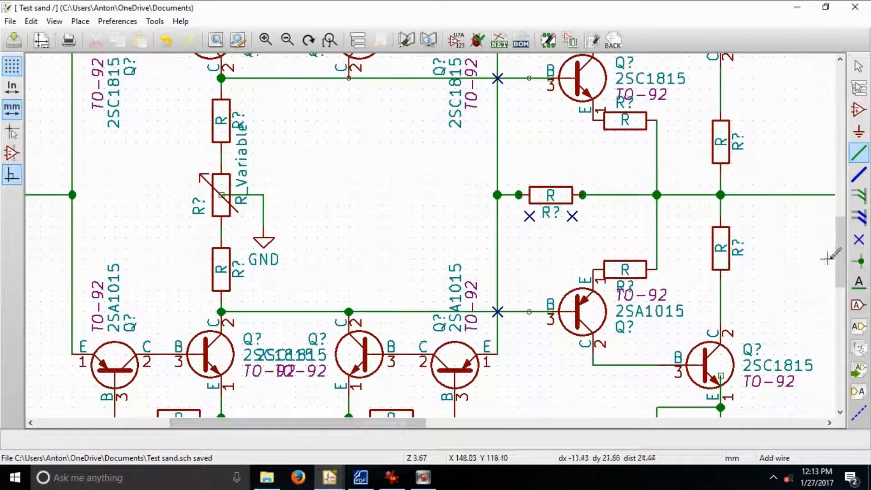
{"action": "left_click_drag", "start_coordinate": [840, 248], "coordinate": [834, 268]}
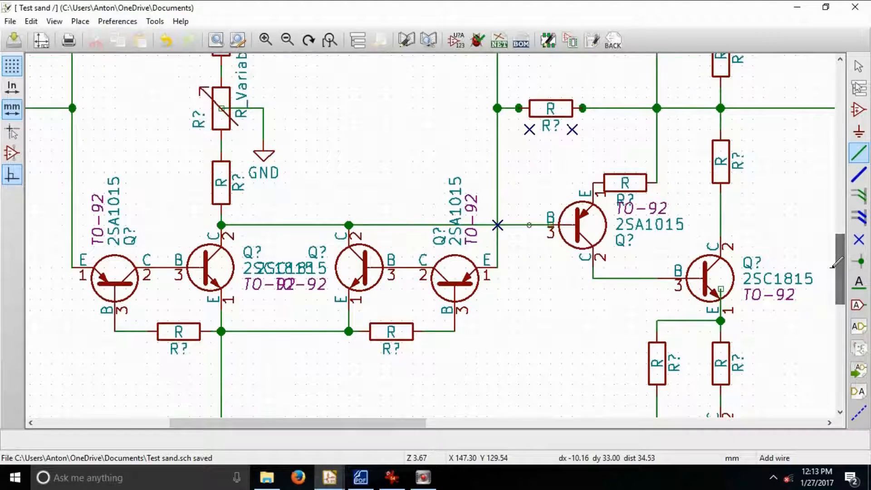
Cancel the wire in progress and delete the vertical wire overlapping the 2SC1815's emitter, from (133.35 mm, 132.08 mm) to (133.35 mm, 137.16 mm)
{"action": "right_click", "coordinate": [720, 289]}
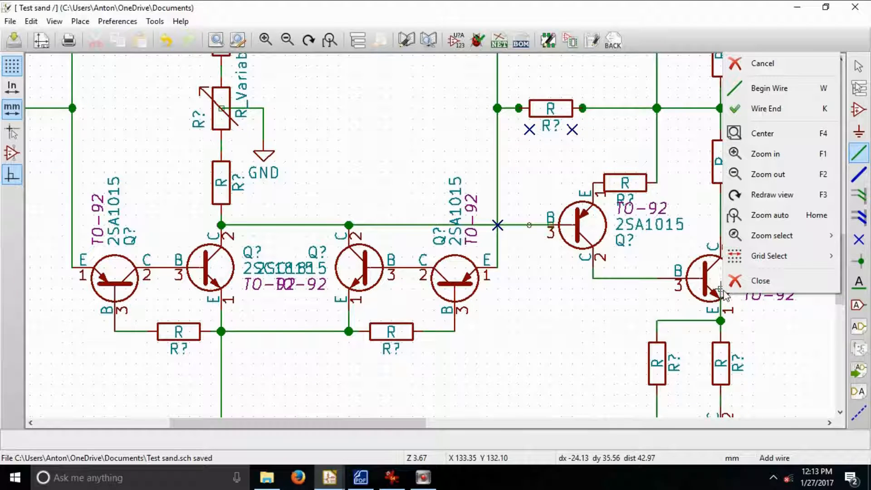
{"action": "key", "text": "Escape"}
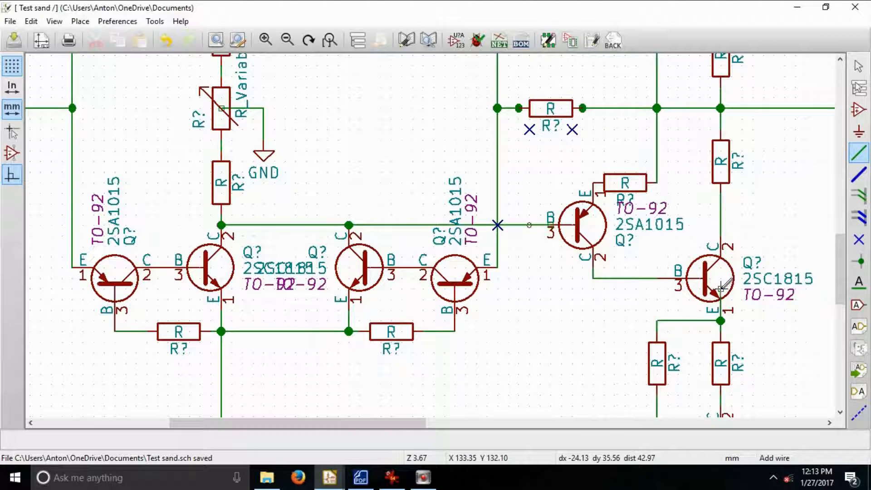
{"action": "right_click", "coordinate": [721, 287]}
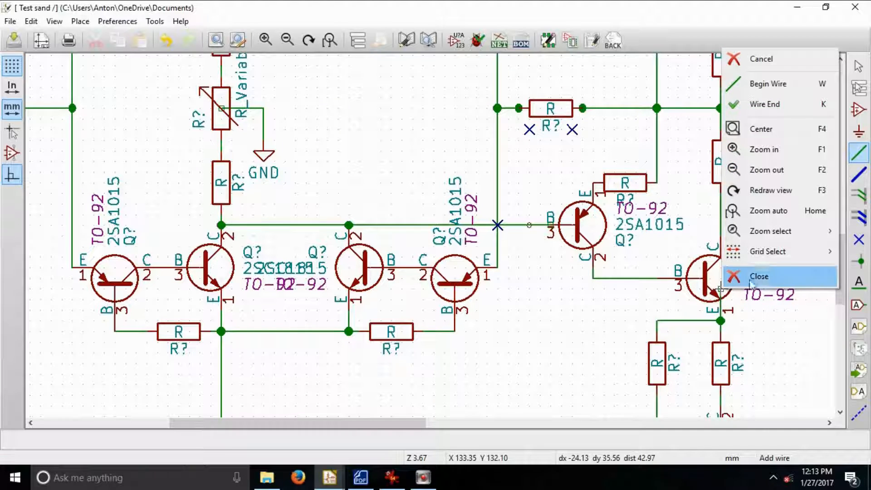
{"action": "left_click", "coordinate": [762, 59]}
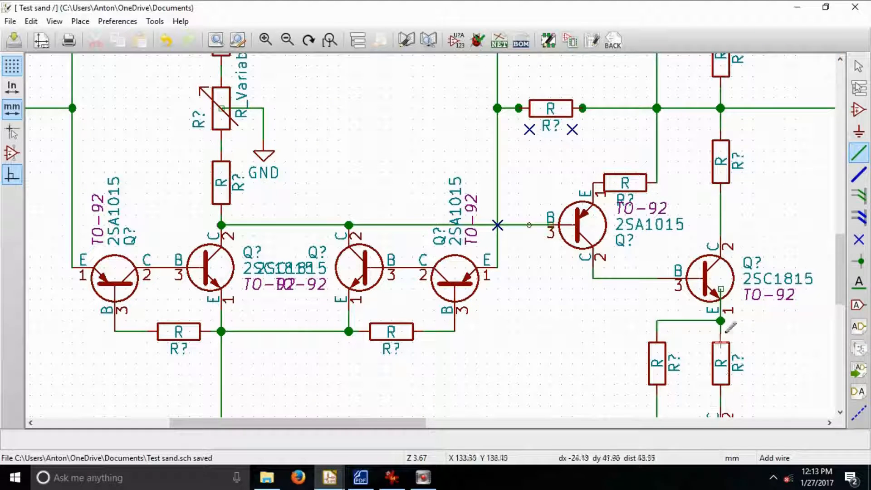
{"action": "left_click", "coordinate": [720, 289]}
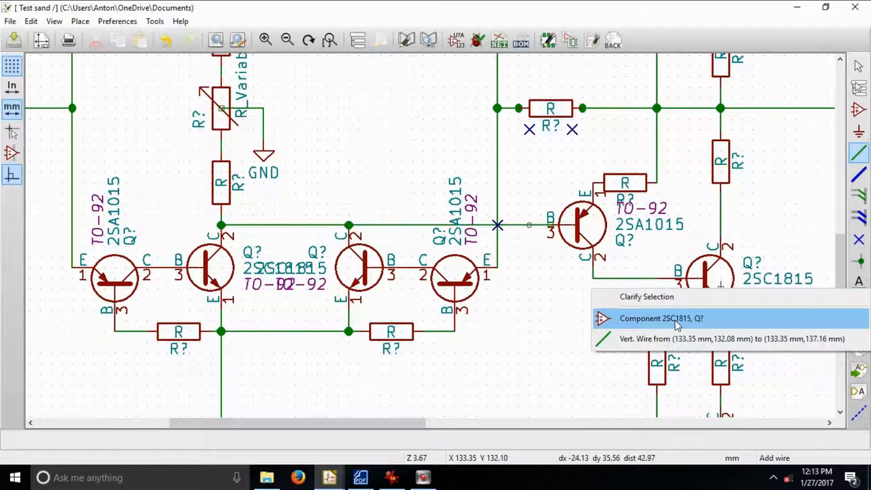
{"action": "left_click", "coordinate": [665, 337]}
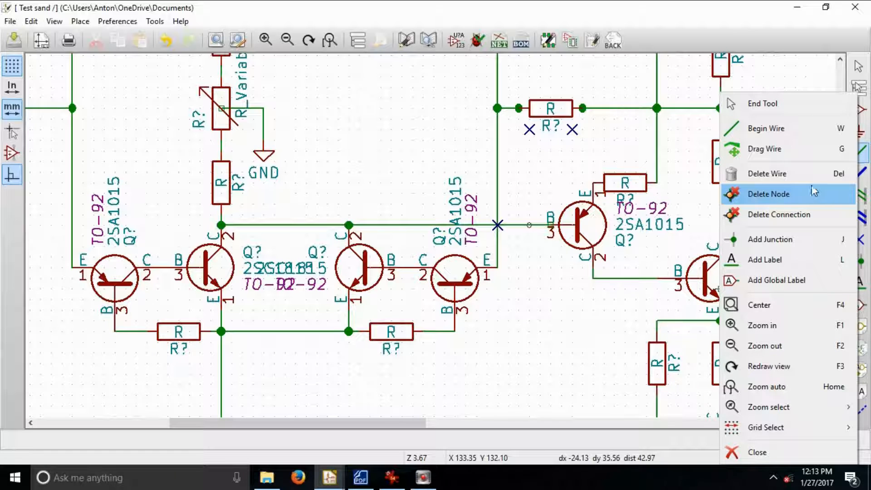
{"action": "left_click", "coordinate": [798, 175]}
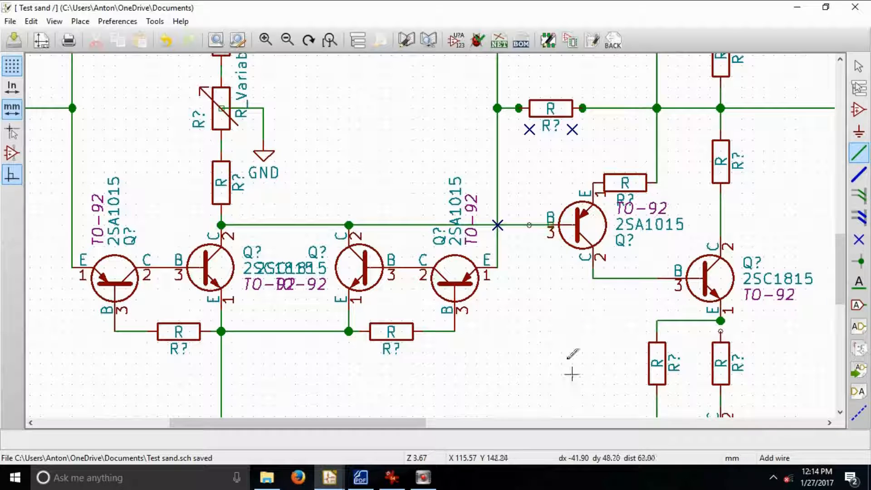
Minimize the schematic editor, launch the Pcbnew printed circuit board editor for the project and acknowledge the footprint library table notice
{"action": "scroll", "coordinate": [545, 305], "scroll_direction": "down", "scroll_amount": 2}
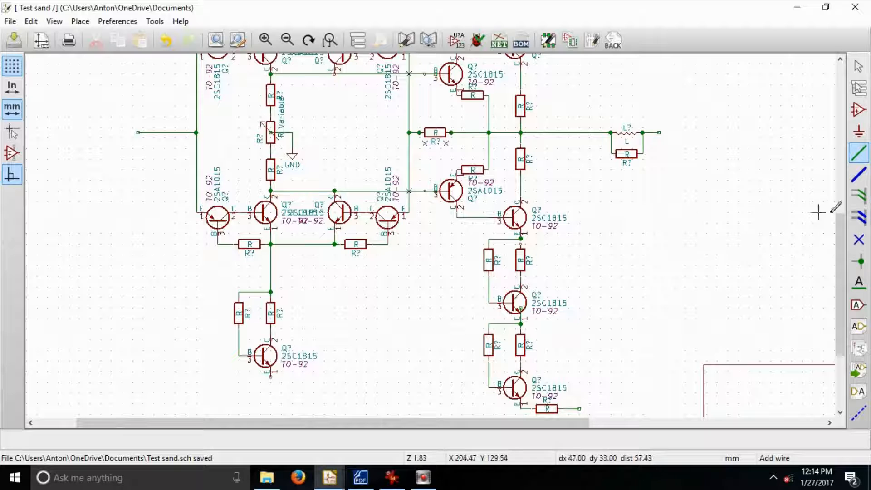
{"action": "left_click_drag", "start_coordinate": [838, 236], "coordinate": [823, 209]}
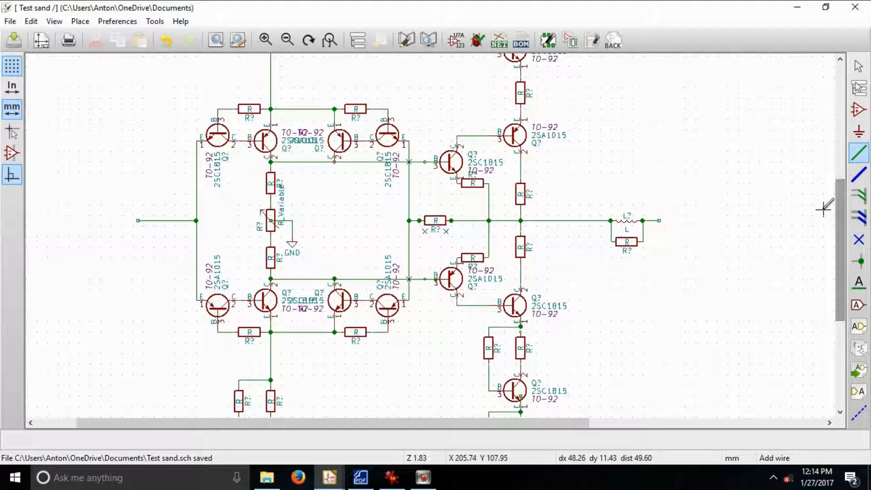
{"action": "left_click", "coordinate": [797, 8]}
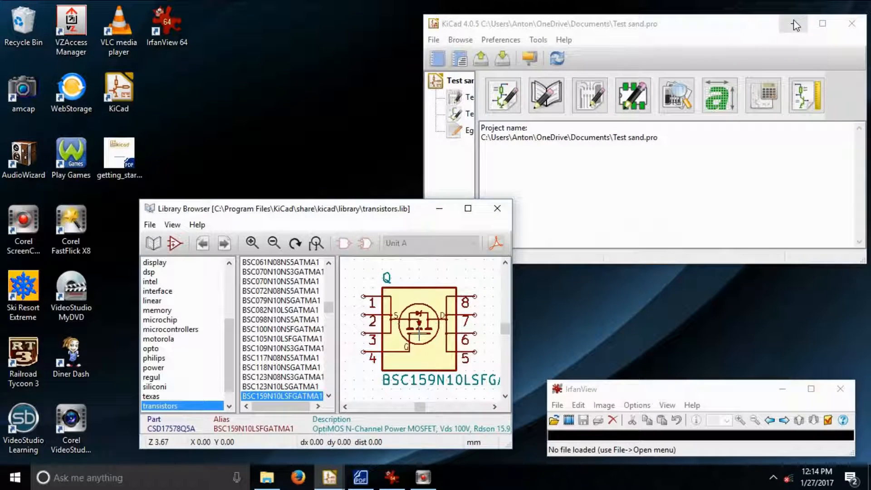
{"action": "left_click", "coordinate": [593, 103]}
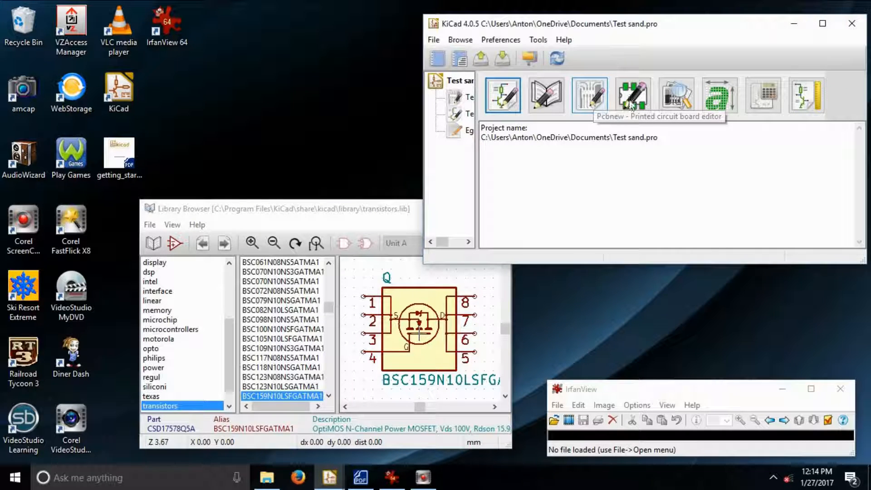
{"action": "left_click", "coordinate": [633, 97]}
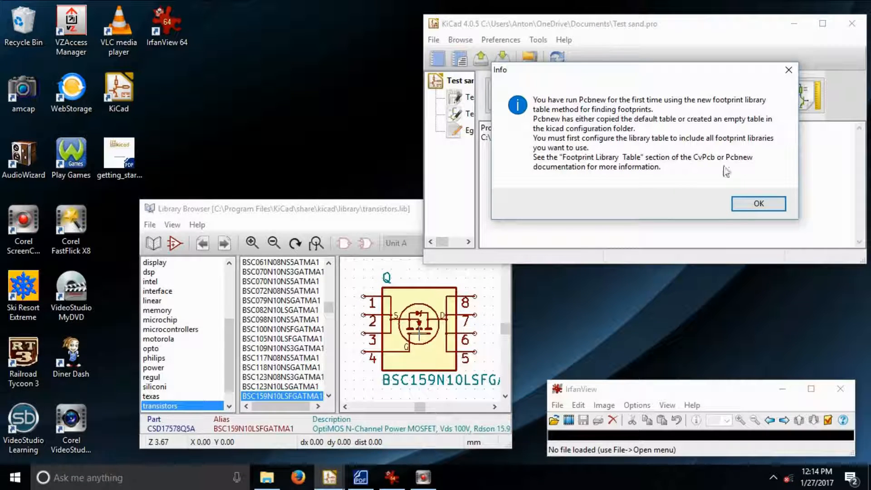
{"action": "left_click", "coordinate": [754, 210]}
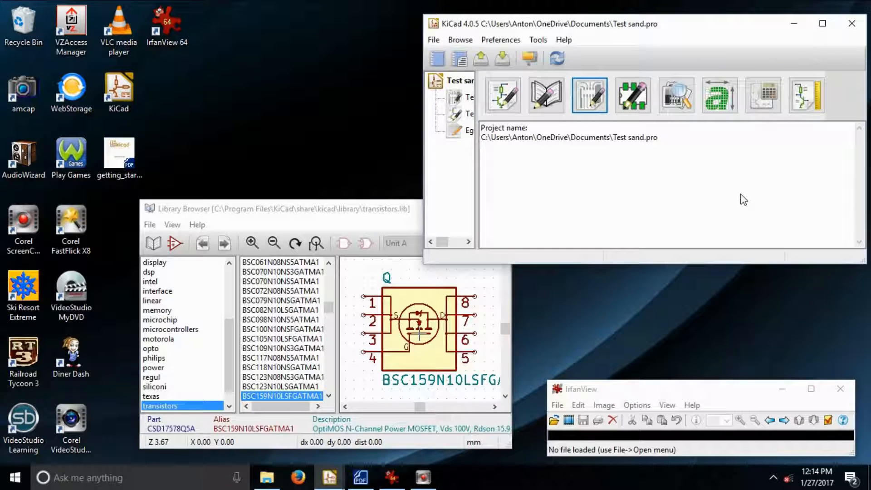
Open the Footprint Editor, close it again and return to the Pcbnew board editor
{"action": "left_click", "coordinate": [635, 96]}
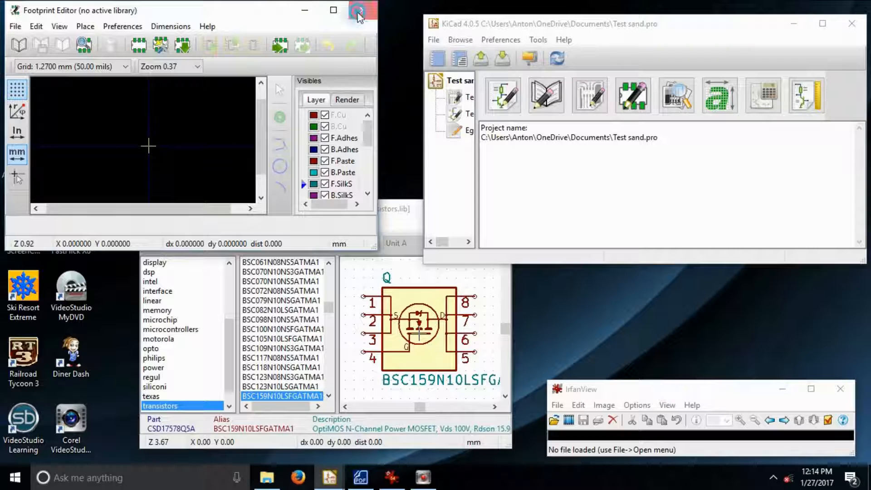
{"action": "left_click", "coordinate": [361, 11]}
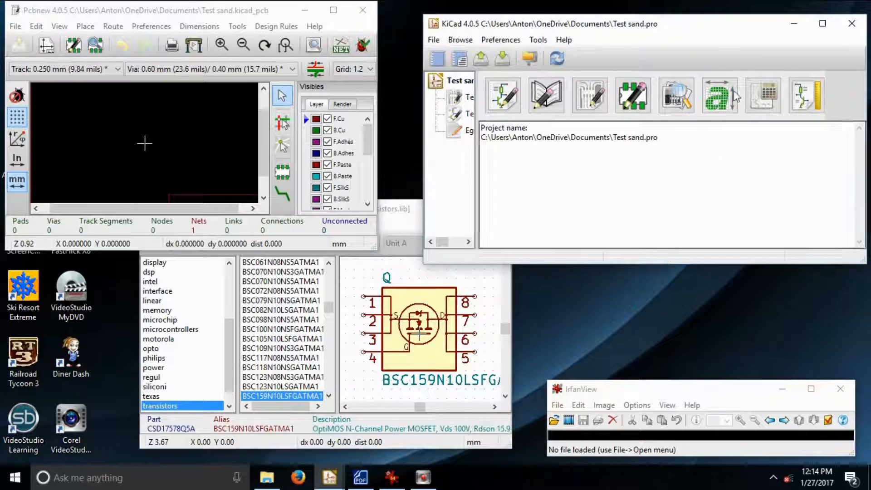
{"action": "left_click", "coordinate": [587, 102]}
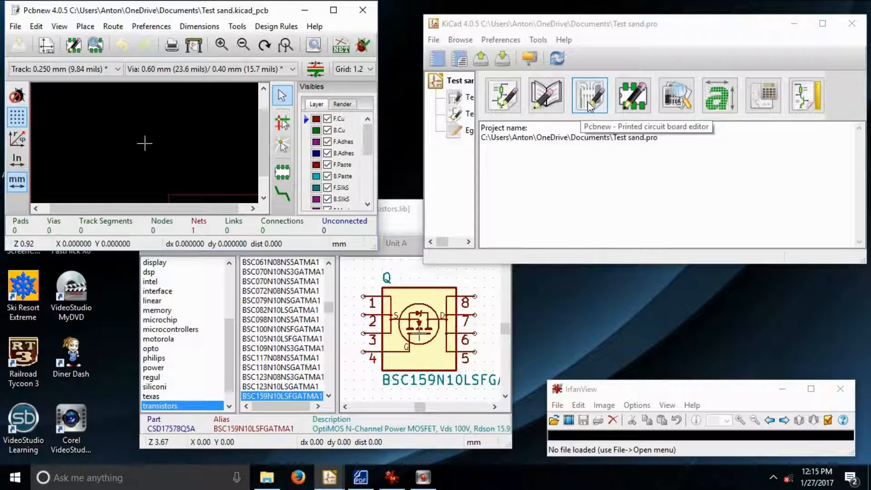
{"action": "left_click", "coordinate": [587, 101]}
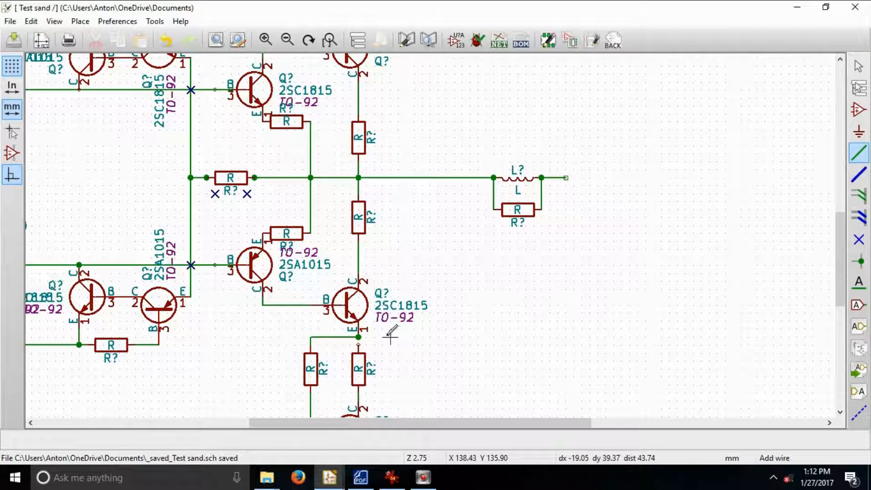
Wire the 2SC1815's emitter junction down to the resistor below it and delete the surplus horizontal segment
{"action": "left_click", "coordinate": [358, 337]}
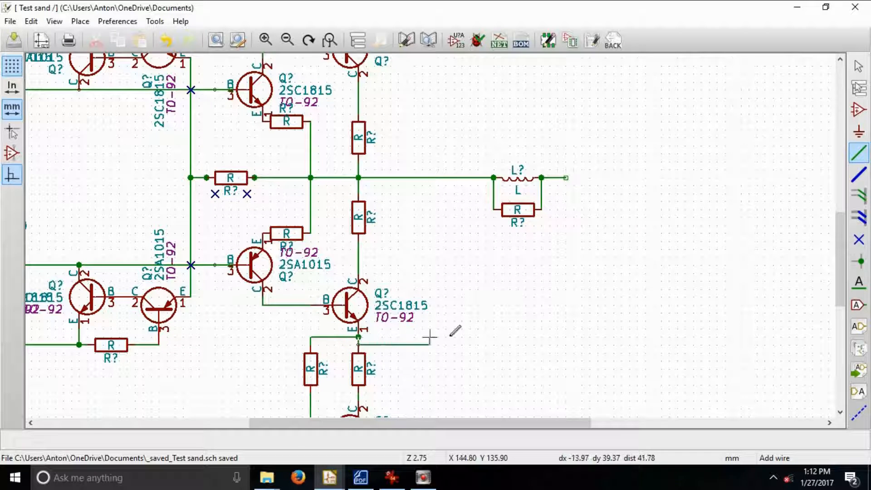
{"action": "right_click", "coordinate": [382, 344]}
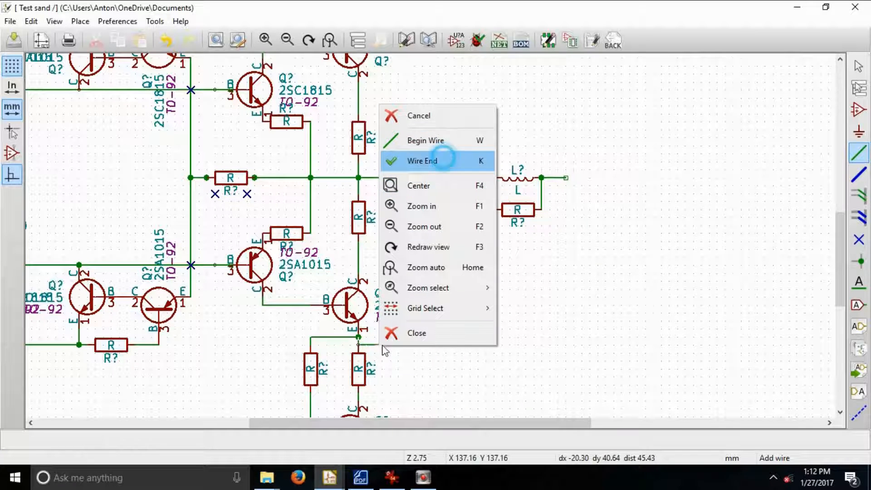
{"action": "left_click", "coordinate": [445, 160]}
{"action": "right_click", "coordinate": [379, 346]}
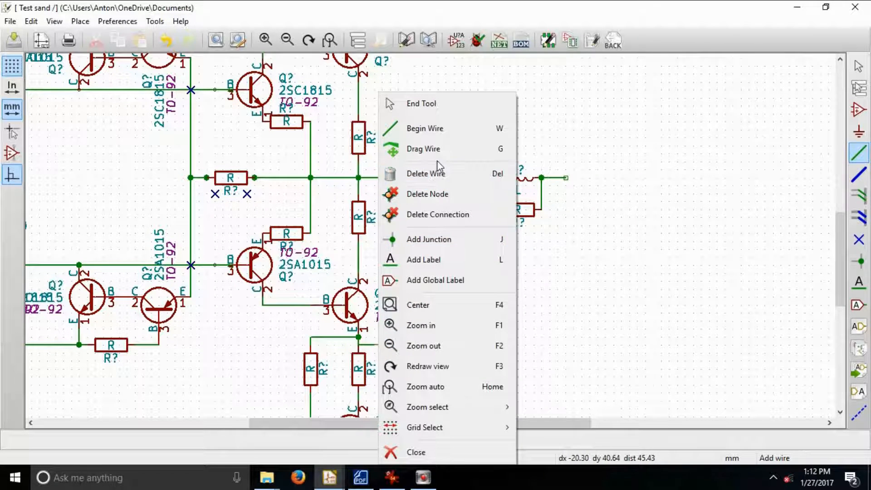
{"action": "left_click", "coordinate": [432, 175]}
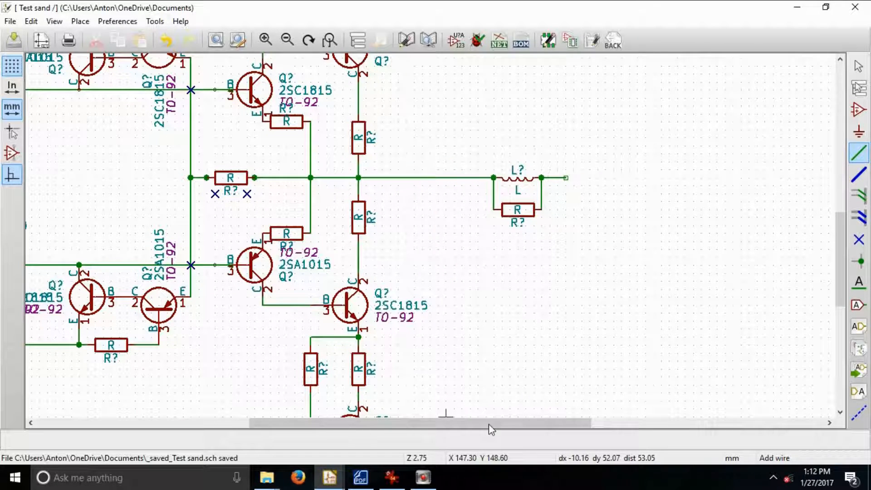
Wire the 2SA1015's collector to the 2SC1815's base and end the wire at the base pin
{"action": "right_click", "coordinate": [363, 302]}
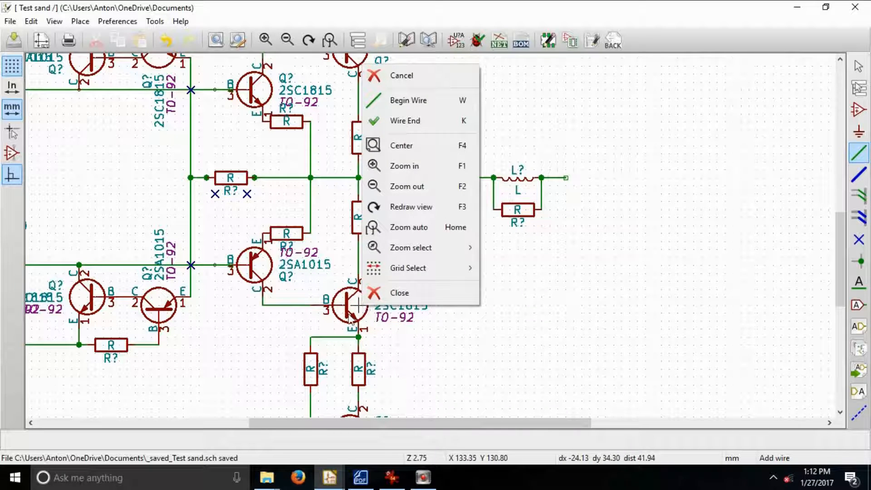
{"action": "left_click", "coordinate": [362, 295]}
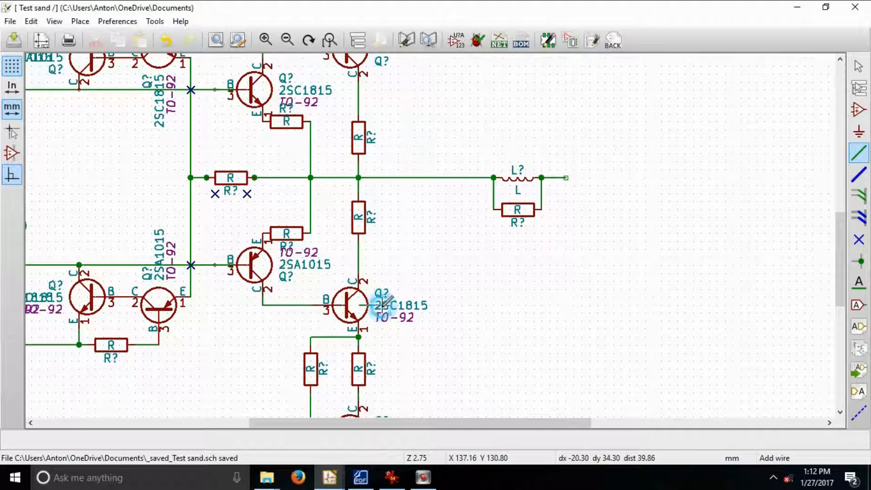
{"action": "right_click", "coordinate": [350, 308]}
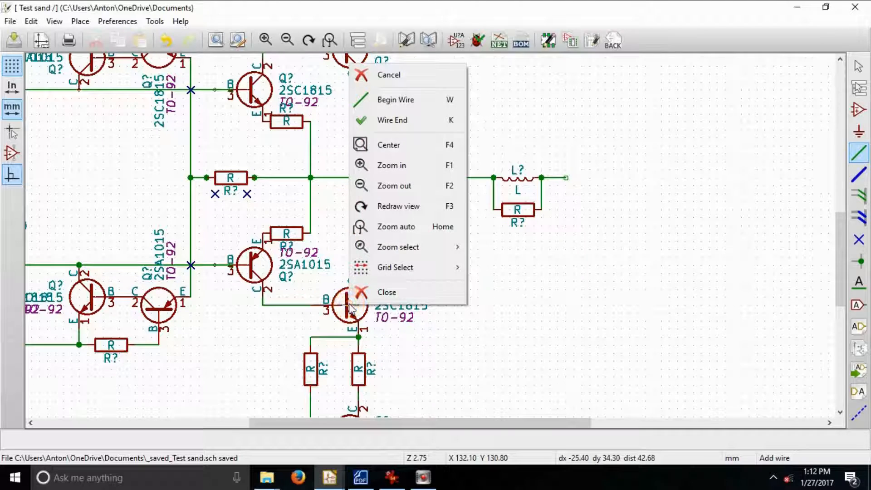
{"action": "left_click", "coordinate": [349, 306]}
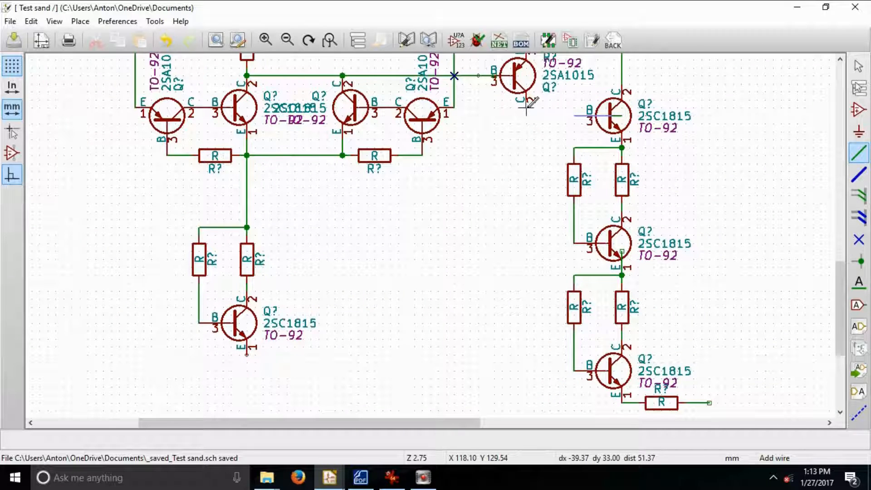
{"action": "left_click", "coordinate": [581, 116]}
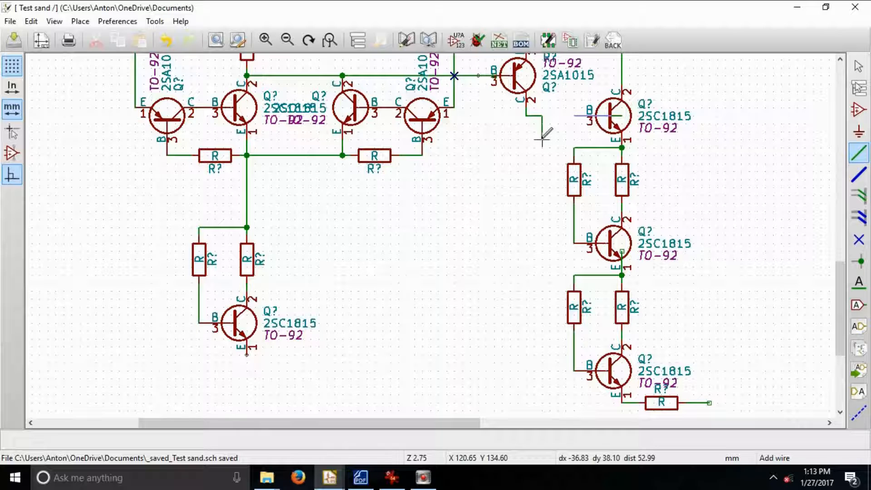
{"action": "right_click", "coordinate": [590, 116]}
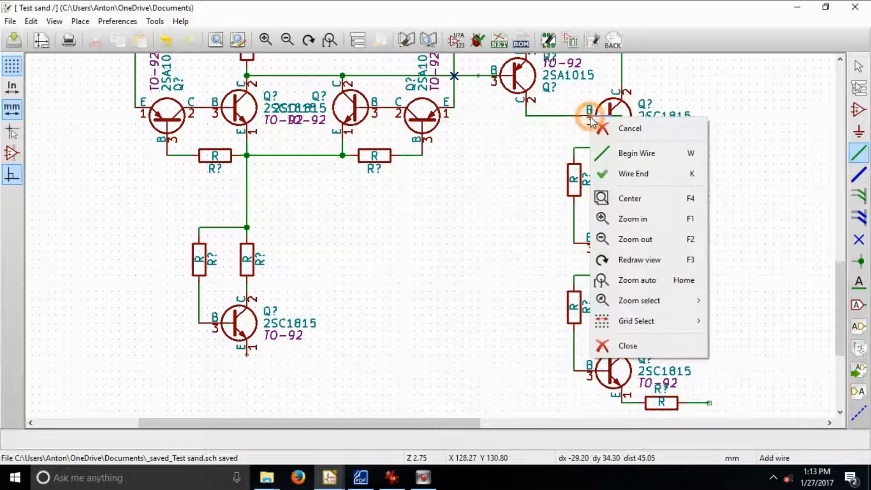
{"action": "left_click", "coordinate": [628, 173]}
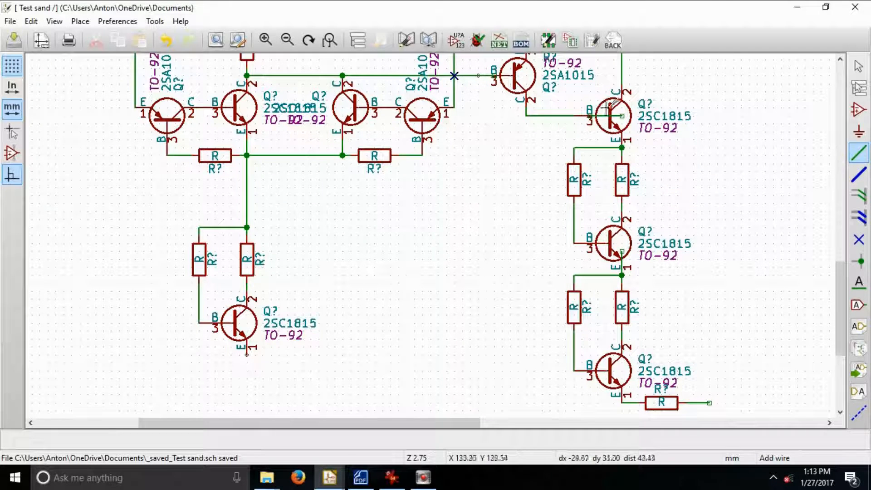
Delete the horizontal wire overlapping the 2SC1815, from (128.27 mm, 130.81 mm) to (133.35 mm, 130.81 mm)
{"action": "left_click", "coordinate": [619, 117]}
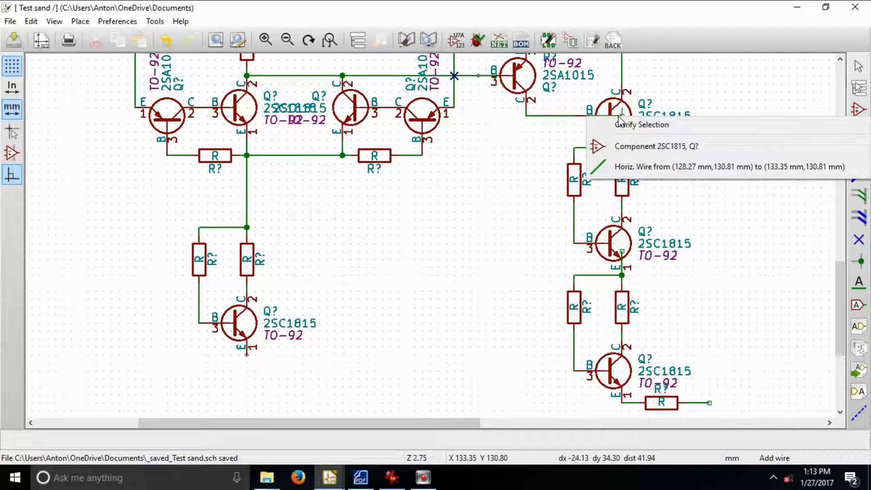
{"action": "left_click", "coordinate": [632, 167]}
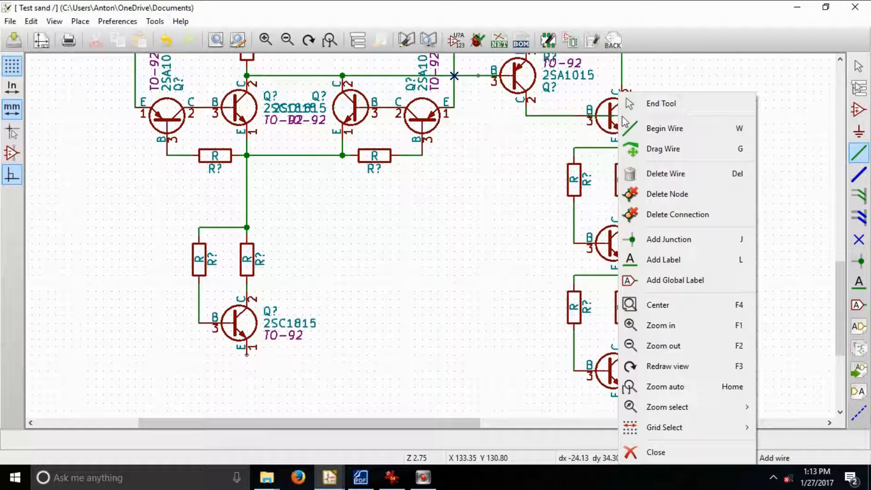
{"action": "left_click", "coordinate": [685, 174]}
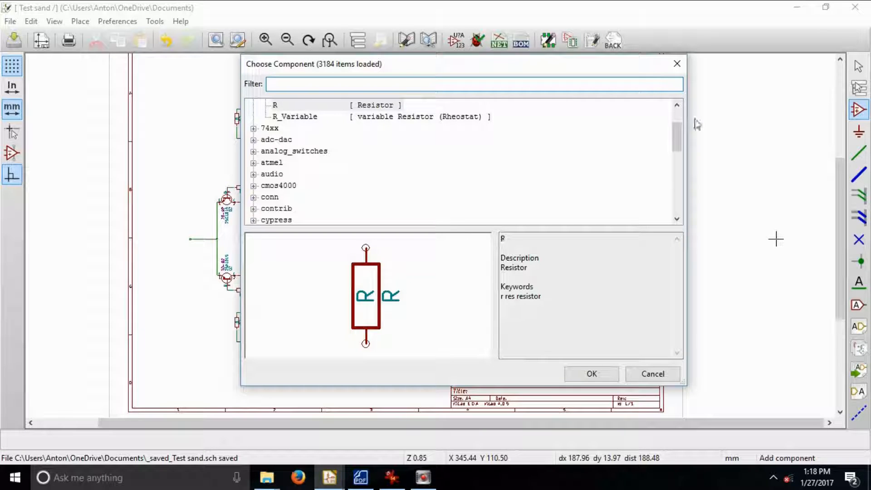
Pick the 2SC1815 NPN transistor from the component history for placement and cancel placing it
{"action": "left_click_drag", "start_coordinate": [679, 131], "coordinate": [674, 120]}
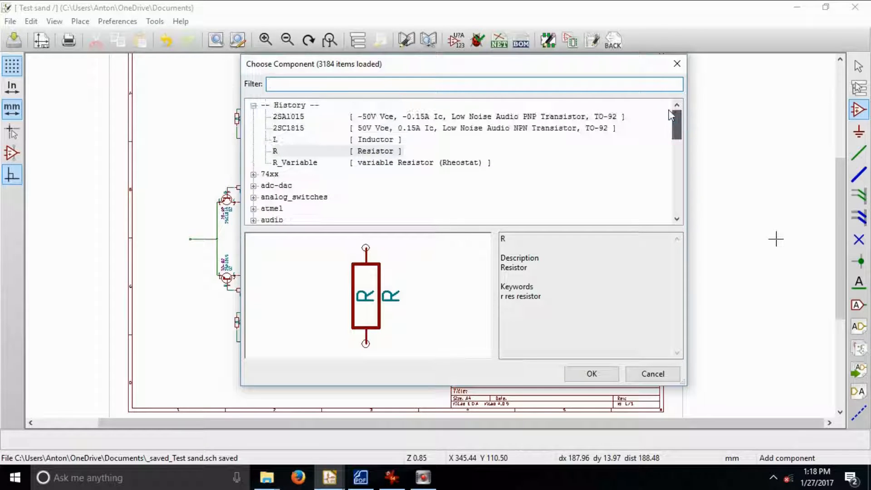
{"action": "left_click", "coordinate": [286, 129]}
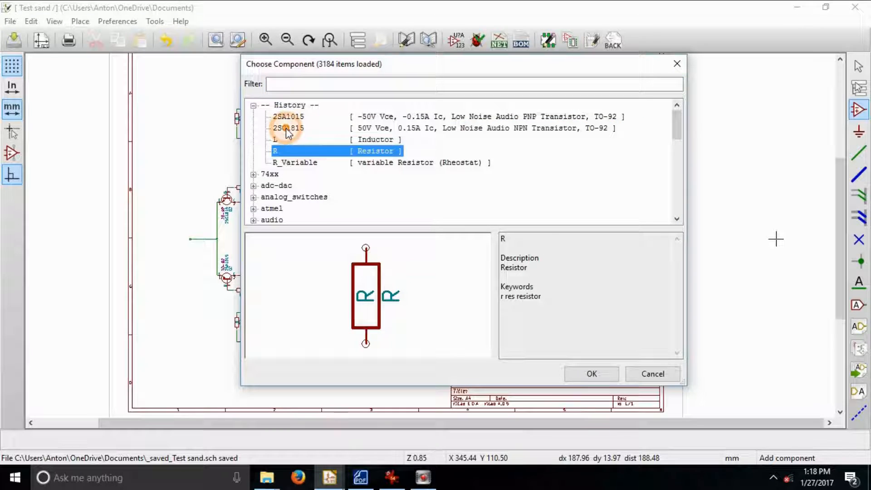
{"action": "left_click", "coordinate": [287, 129]}
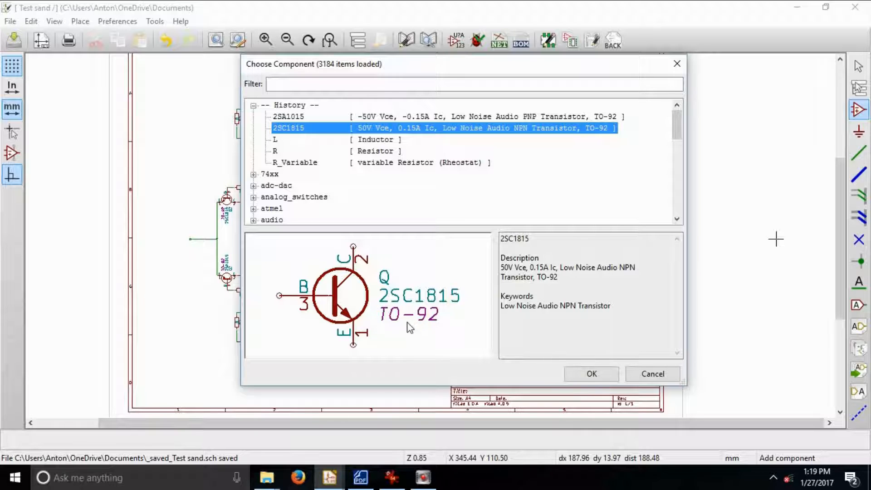
{"action": "left_click", "coordinate": [609, 374]}
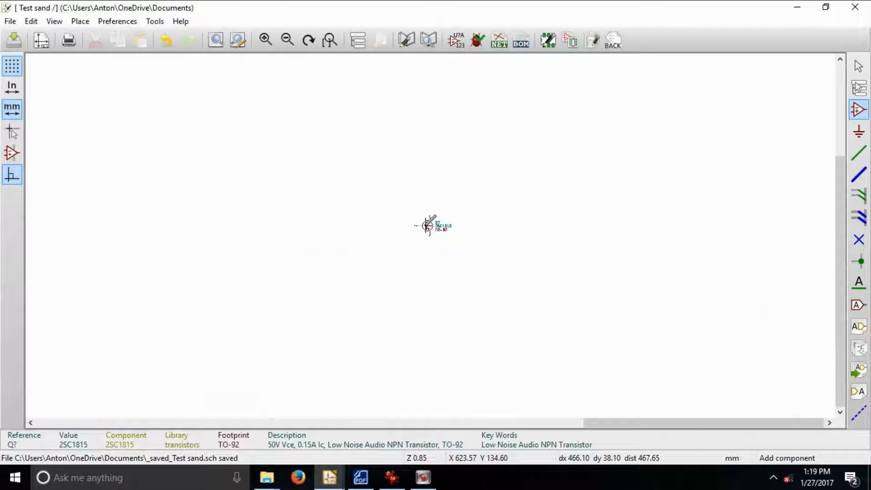
{"action": "right_click", "coordinate": [426, 225]}
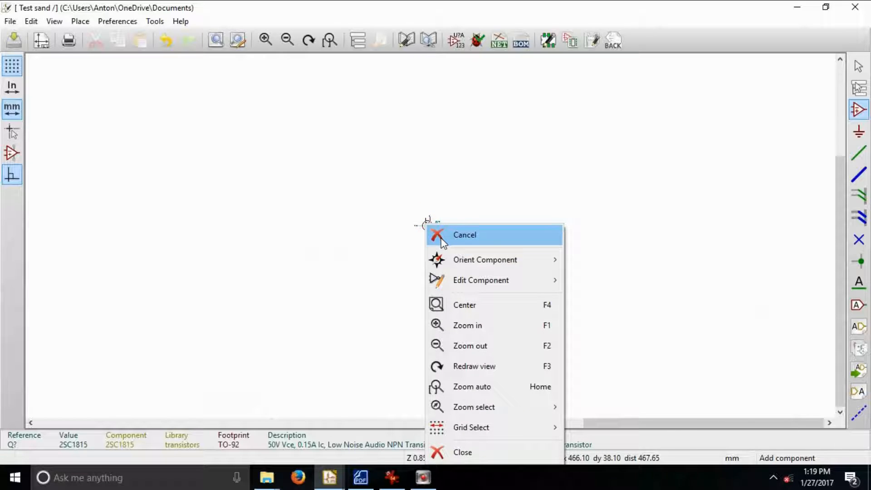
{"action": "left_click", "coordinate": [438, 235]}
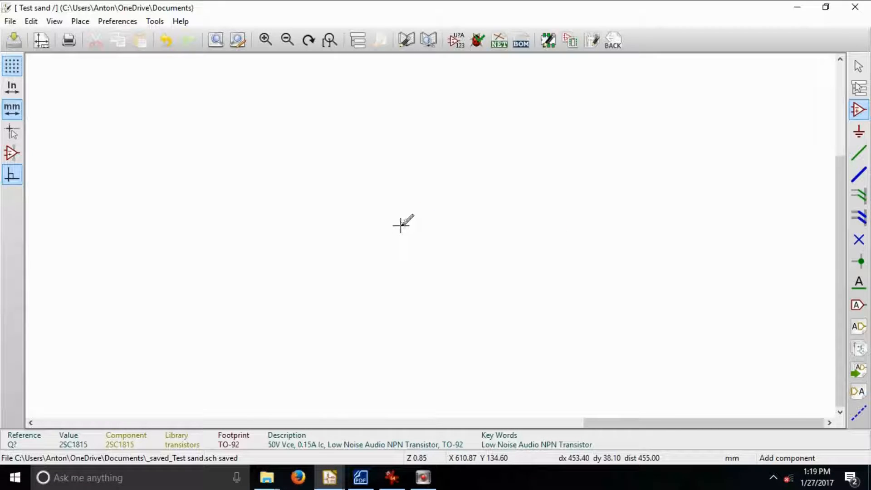
{"action": "scroll", "coordinate": [431, 234], "scroll_direction": "down", "scroll_amount": 5}
{"action": "scroll", "coordinate": [431, 235], "scroll_direction": "up", "scroll_amount": 1}
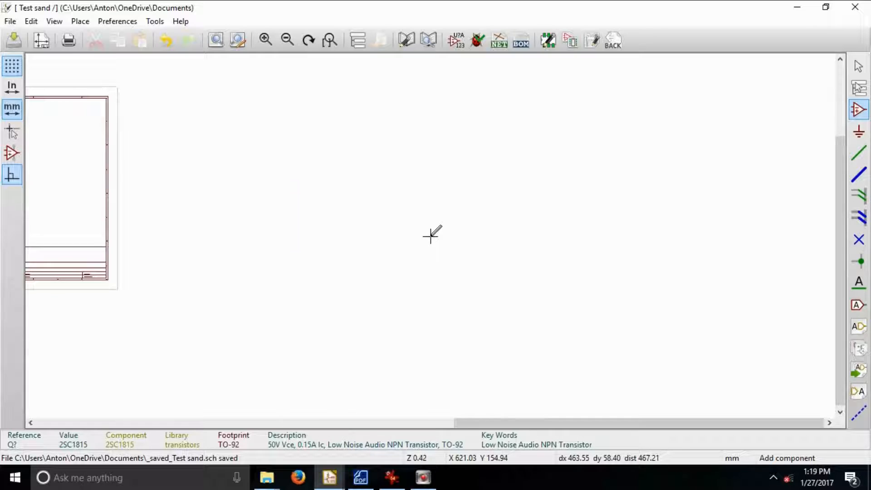
{"action": "scroll", "coordinate": [432, 235], "scroll_direction": "down", "scroll_amount": 1}
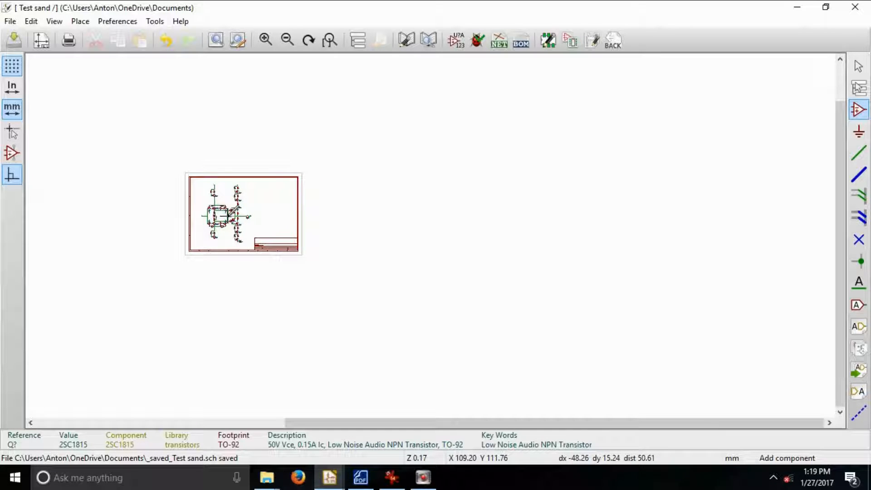
{"action": "left_click", "coordinate": [227, 216]}
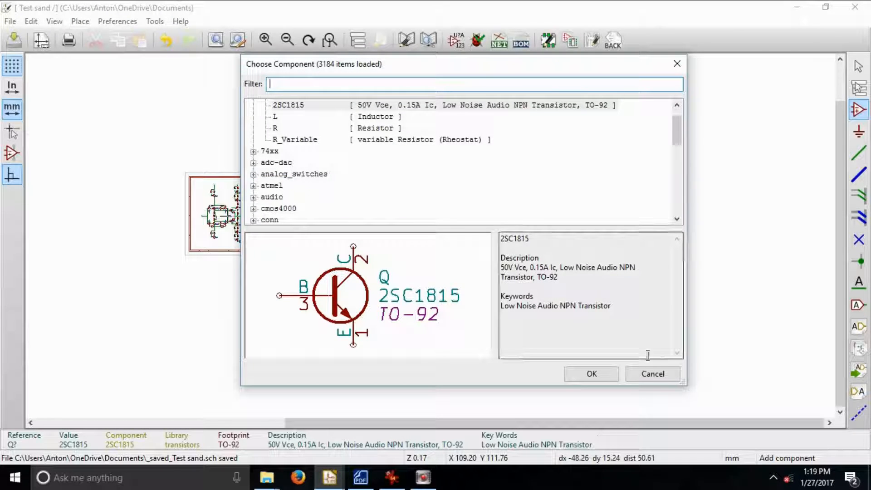
{"action": "left_click", "coordinate": [645, 373]}
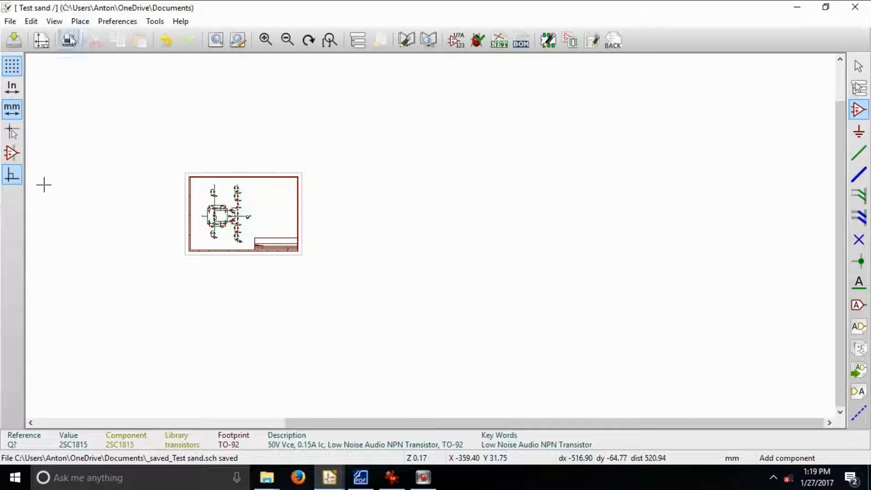
{"action": "left_click", "coordinate": [53, 23]}
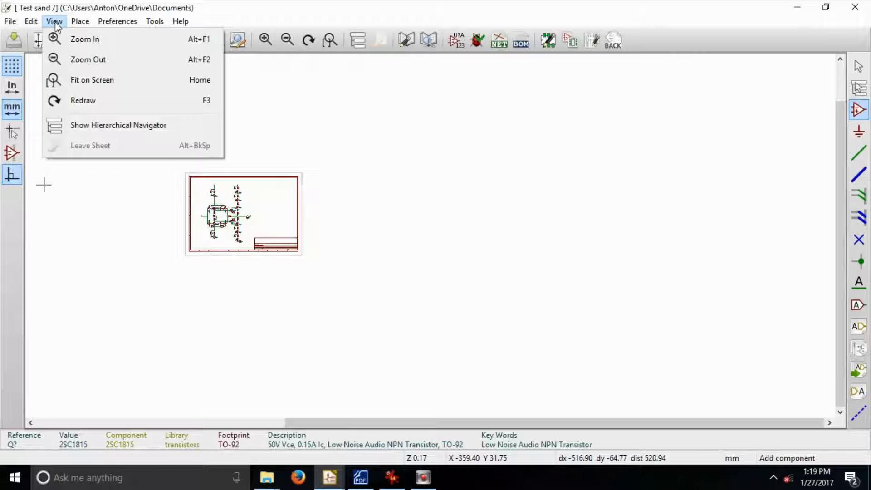
{"action": "mouse_move", "coordinate": [31, 23]}
{"action": "mouse_move", "coordinate": [82, 20]}
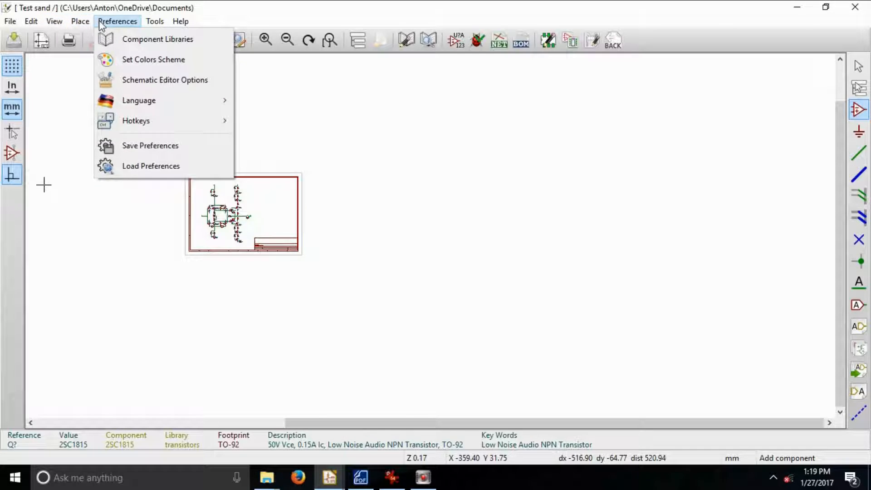
{"action": "mouse_move", "coordinate": [153, 20]}
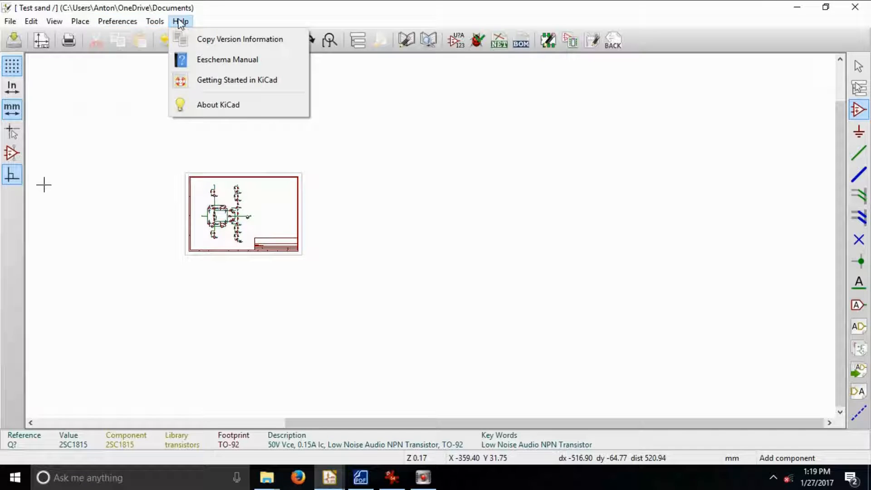
{"action": "mouse_move", "coordinate": [54, 21]}
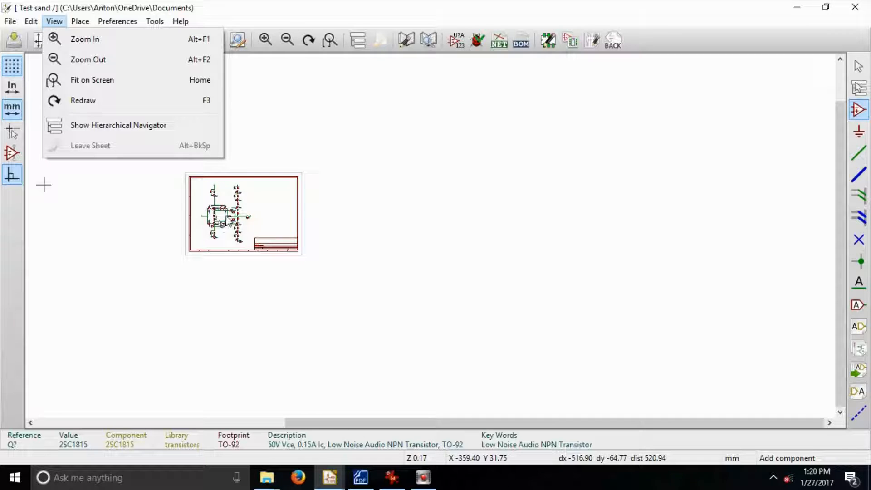
{"action": "left_click", "coordinate": [222, 217]}
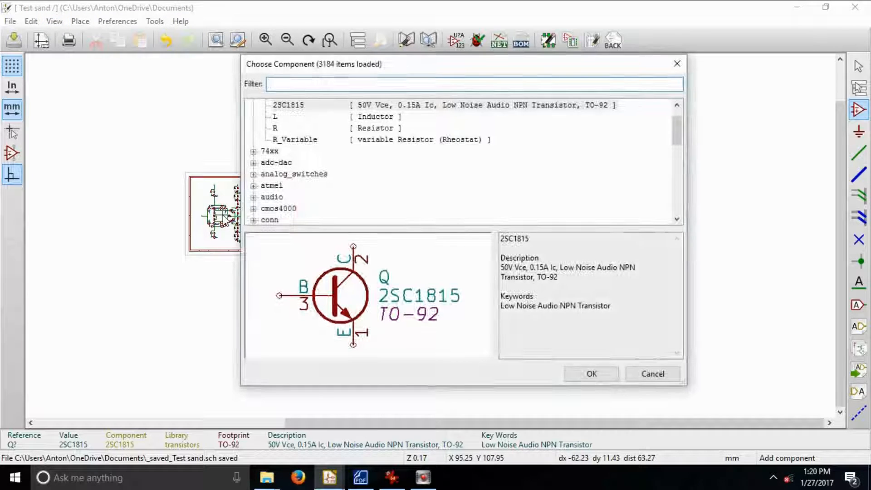
{"action": "left_click", "coordinate": [659, 375]}
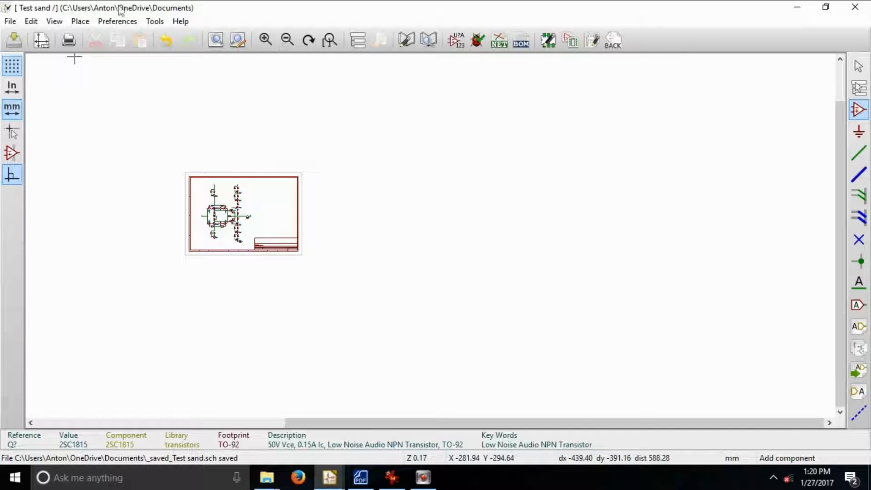
Save the schematic project
{"action": "left_click", "coordinate": [35, 24]}
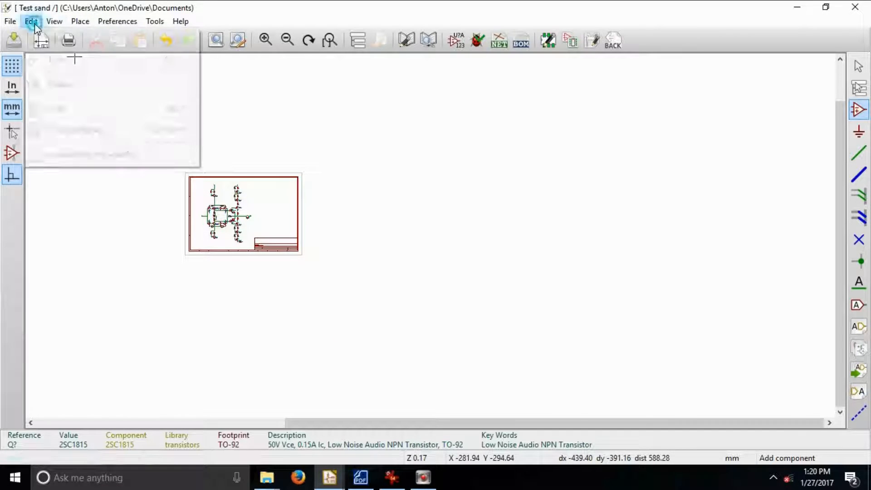
{"action": "mouse_move", "coordinate": [16, 26]}
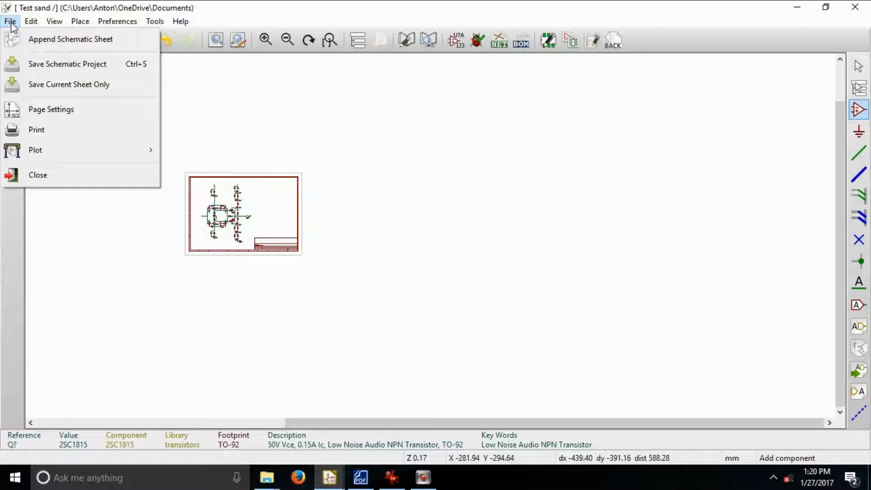
{"action": "left_click", "coordinate": [54, 68]}
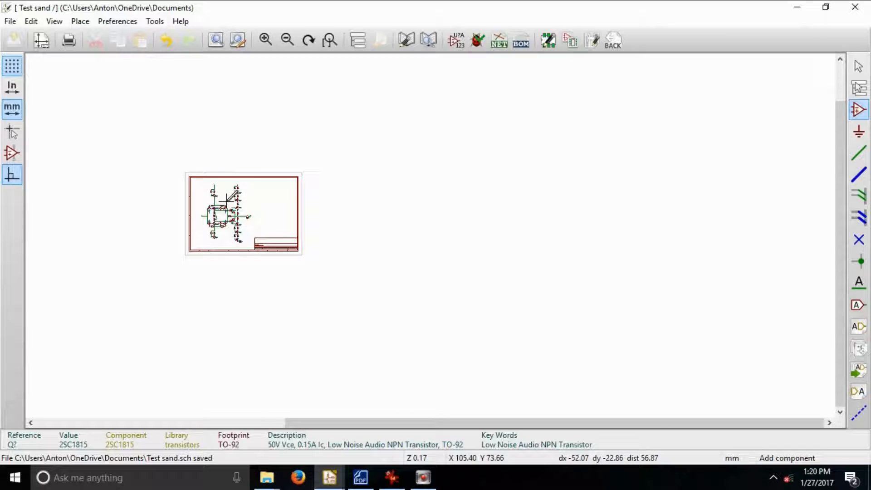
{"action": "left_click", "coordinate": [222, 218]}
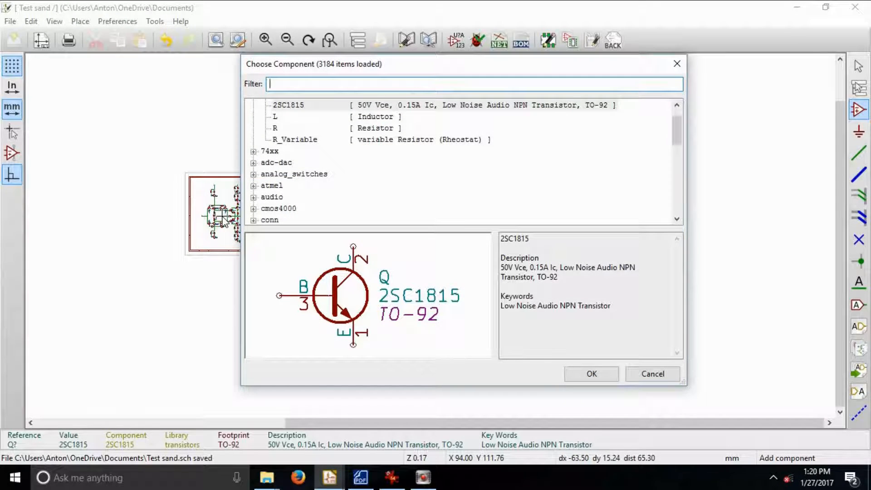
{"action": "left_click", "coordinate": [653, 374]}
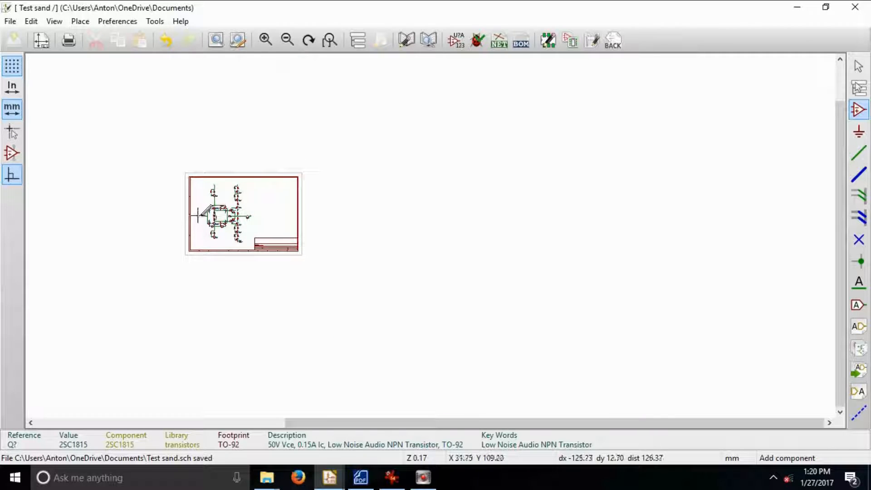
{"action": "right_click", "coordinate": [231, 214]}
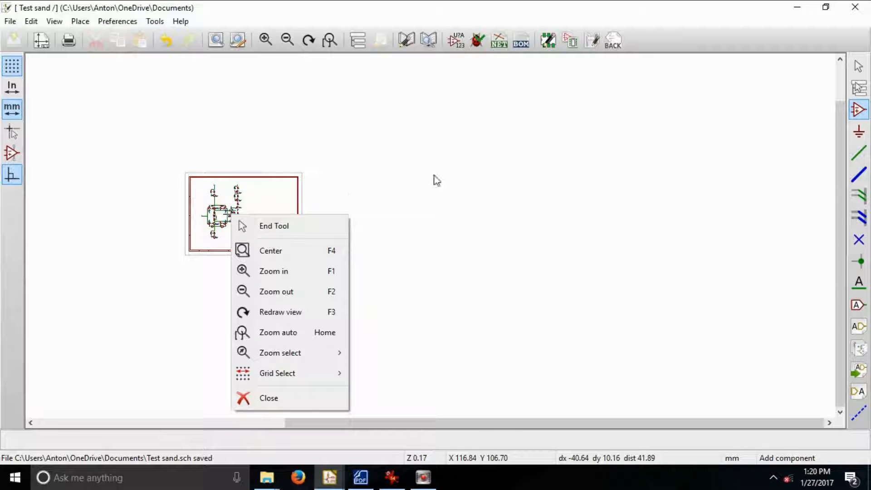
{"action": "left_click", "coordinate": [233, 210]}
{"action": "left_click", "coordinate": [233, 210]}
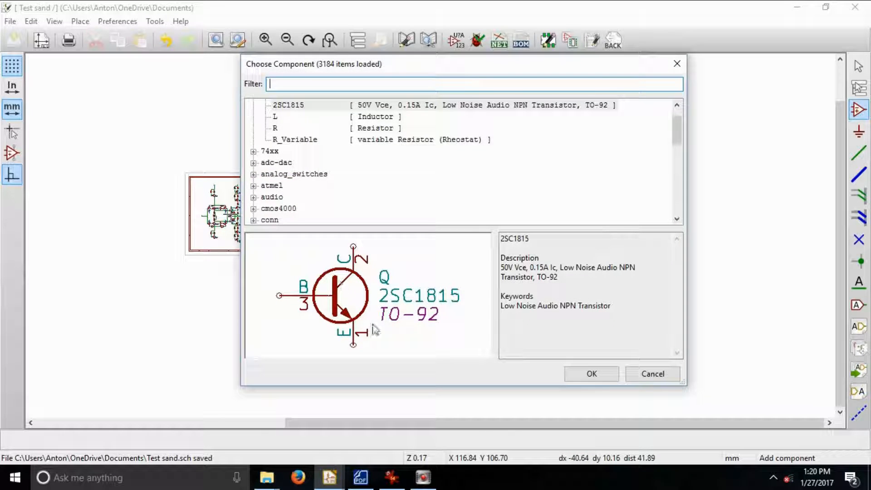
{"action": "left_click", "coordinate": [595, 374]}
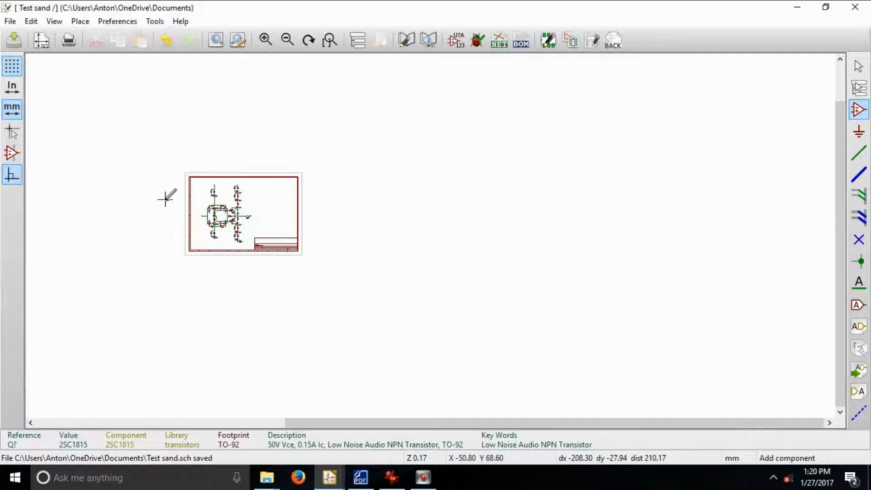
{"action": "scroll", "coordinate": [233, 210], "scroll_direction": "up", "scroll_amount": 2}
{"action": "scroll", "coordinate": [433, 236], "scroll_direction": "up", "scroll_amount": 3}
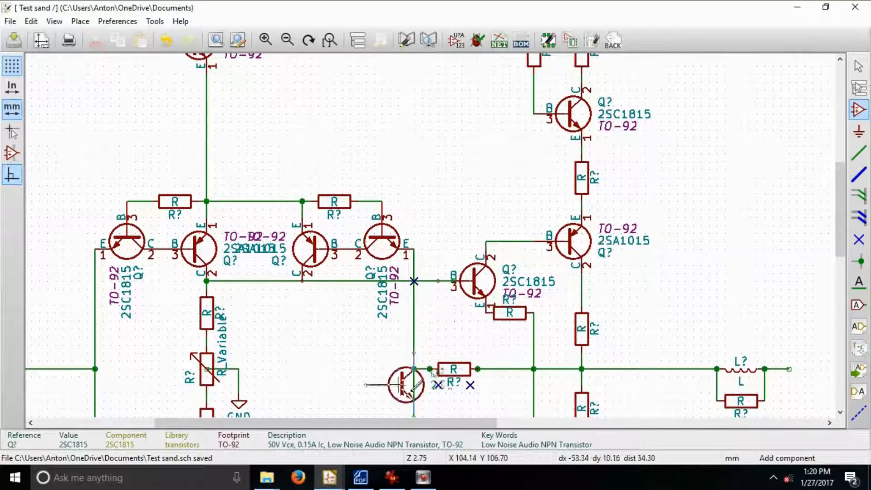
{"action": "scroll", "coordinate": [426, 403], "scroll_direction": "down", "scroll_amount": 1}
{"action": "scroll", "coordinate": [434, 235], "scroll_direction": "down", "scroll_amount": 1}
{"action": "scroll", "coordinate": [435, 233], "scroll_direction": "up", "scroll_amount": 2}
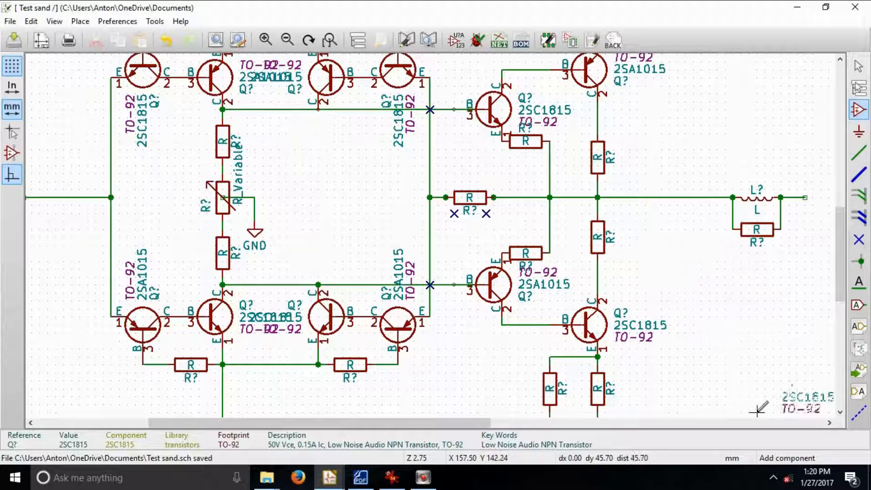
{"action": "right_click", "coordinate": [763, 397]}
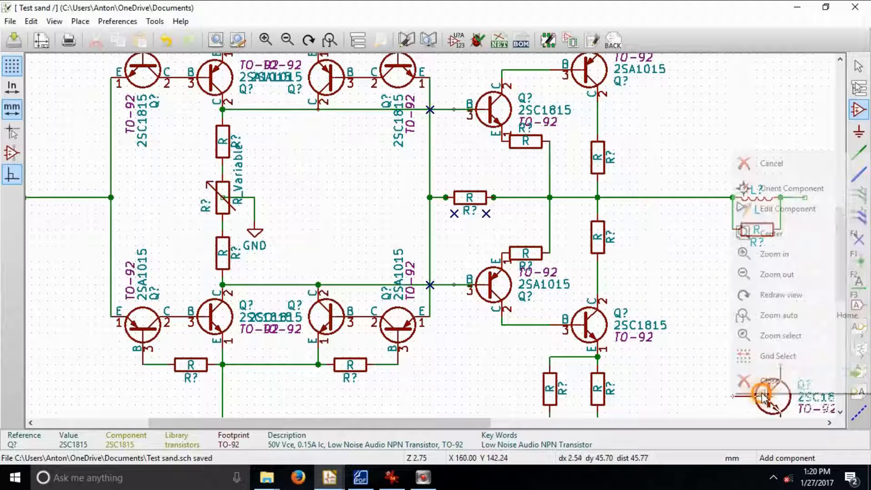
{"action": "left_click", "coordinate": [766, 163]}
{"action": "key", "text": "ctrl+s"}
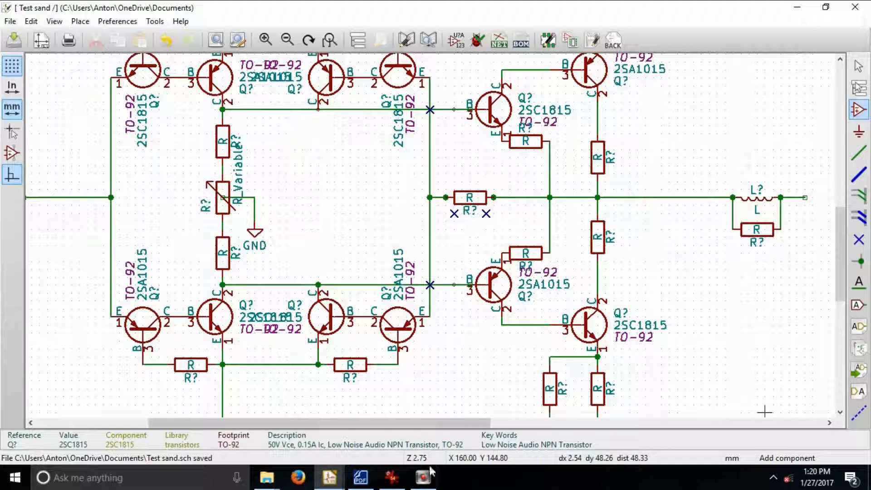
Block-move the input-side section, including its transistors, resistors, variable resistor and GND symbol, about 16 mm to the left in the schematic
{"action": "scroll", "coordinate": [430, 244], "scroll_direction": "down", "scroll_amount": 1}
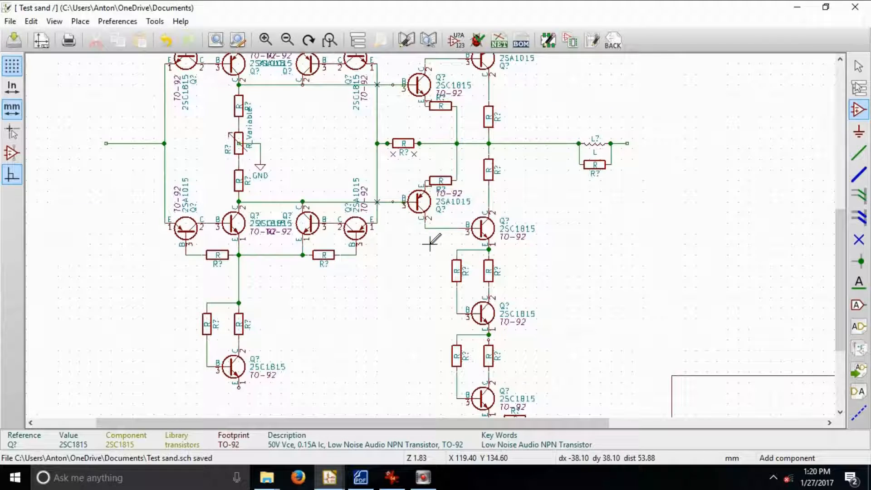
{"action": "scroll", "coordinate": [415, 253], "scroll_direction": "down", "scroll_amount": 1}
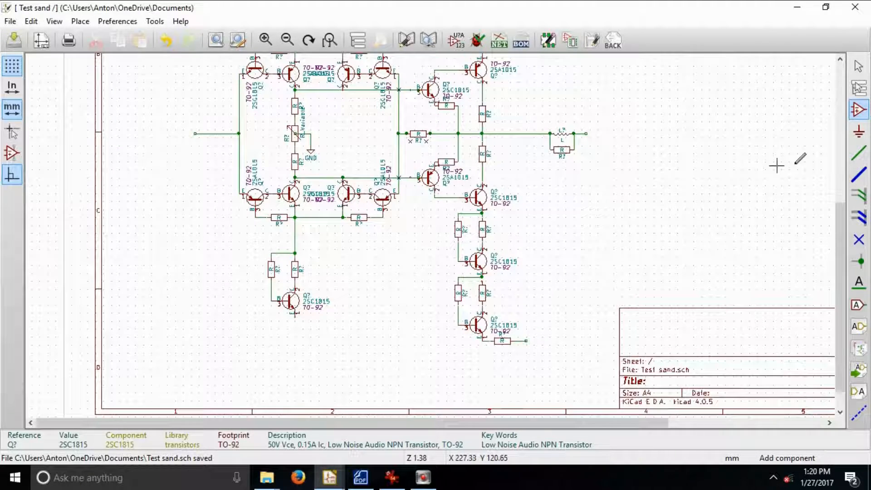
{"action": "left_click_drag", "start_coordinate": [840, 241], "coordinate": [851, 188]}
{"action": "scroll", "coordinate": [757, 186], "scroll_direction": "down", "scroll_amount": 1}
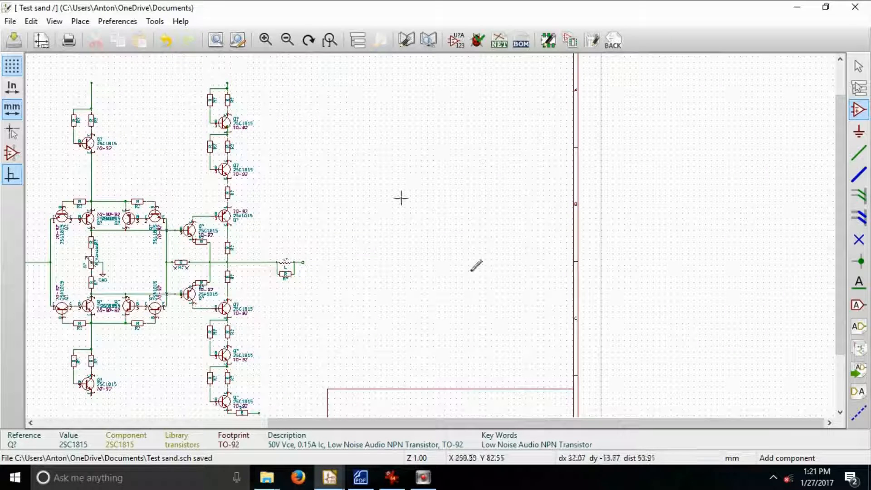
{"action": "left_click_drag", "start_coordinate": [469, 421], "coordinate": [355, 420]}
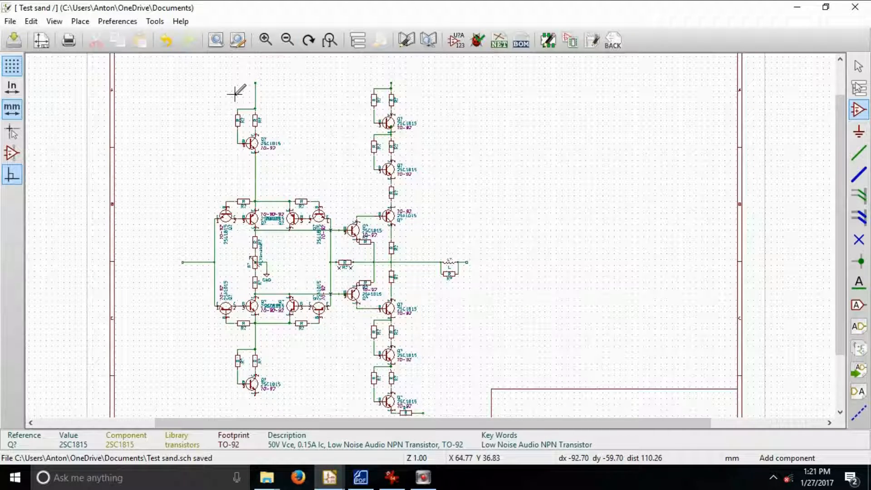
{"action": "left_click_drag", "start_coordinate": [237, 94], "coordinate": [231, 317]}
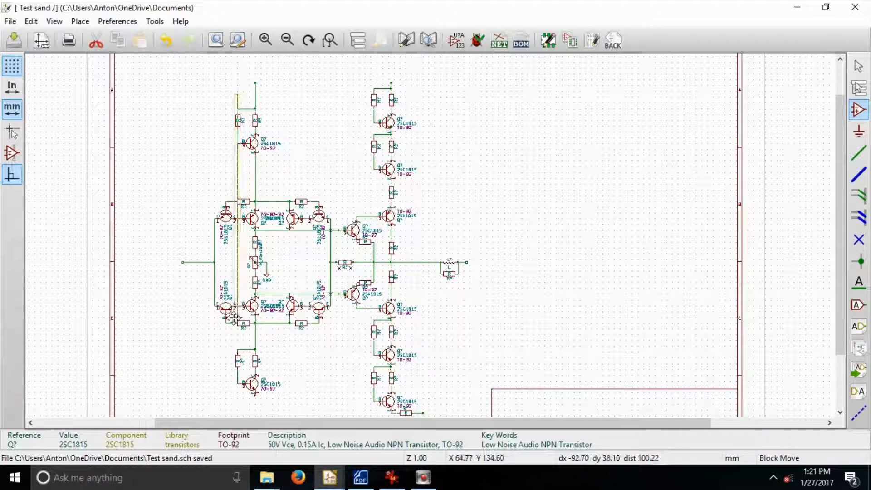
{"action": "left_click", "coordinate": [237, 94]}
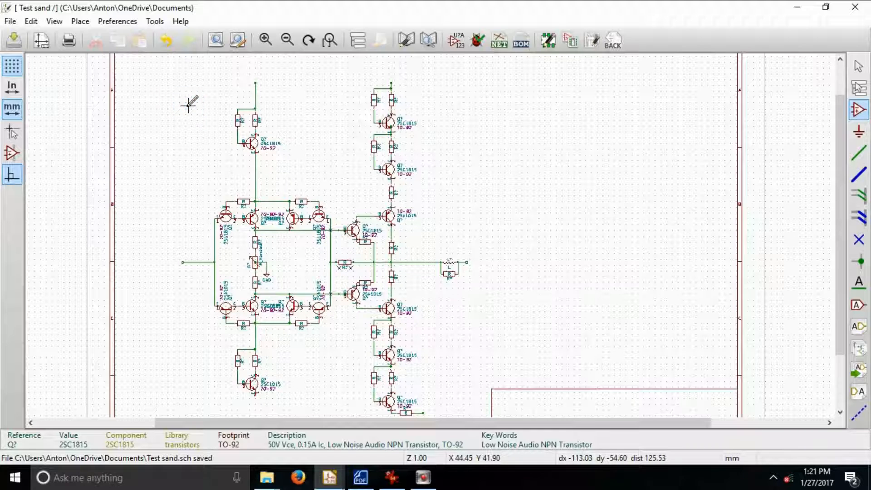
{"action": "left_click_drag", "start_coordinate": [189, 105], "coordinate": [268, 389]}
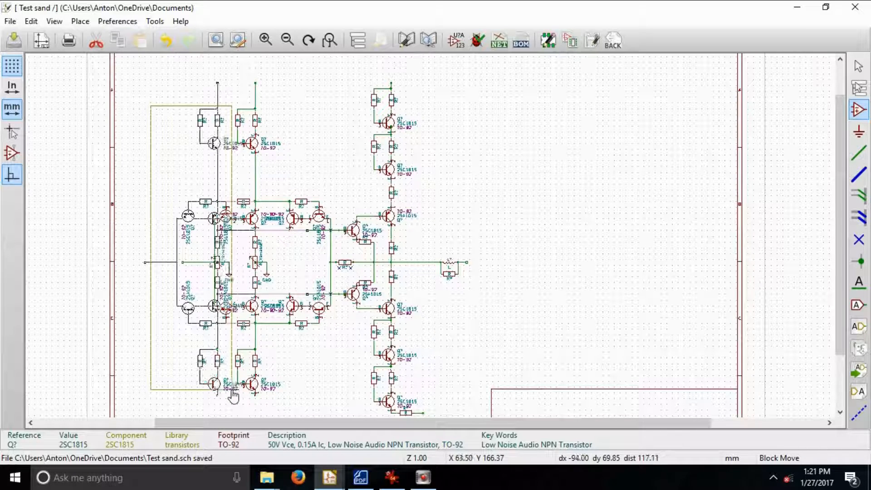
{"action": "left_click", "coordinate": [232, 392]}
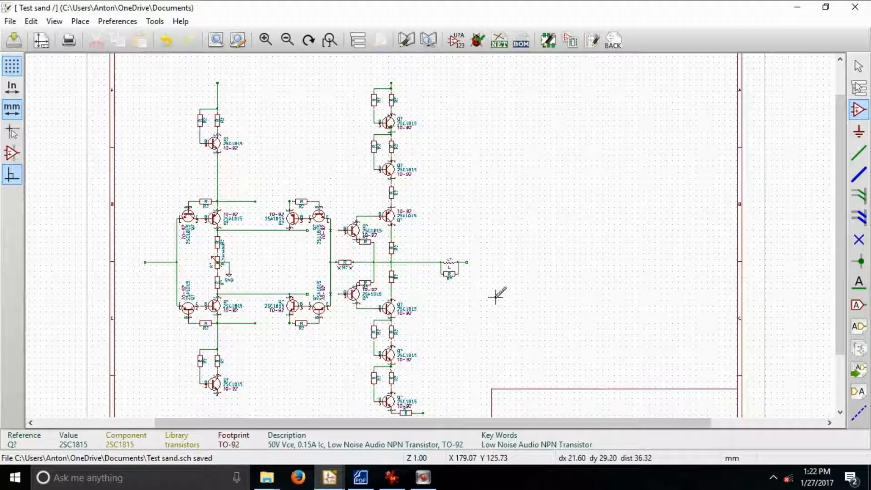
Wire the open ends of the upper and lower emitter lines to the resistor junctions of the right-hand 2SA1015 and 2SC1815
{"action": "scroll", "coordinate": [271, 261], "scroll_direction": "up", "scroll_amount": 2}
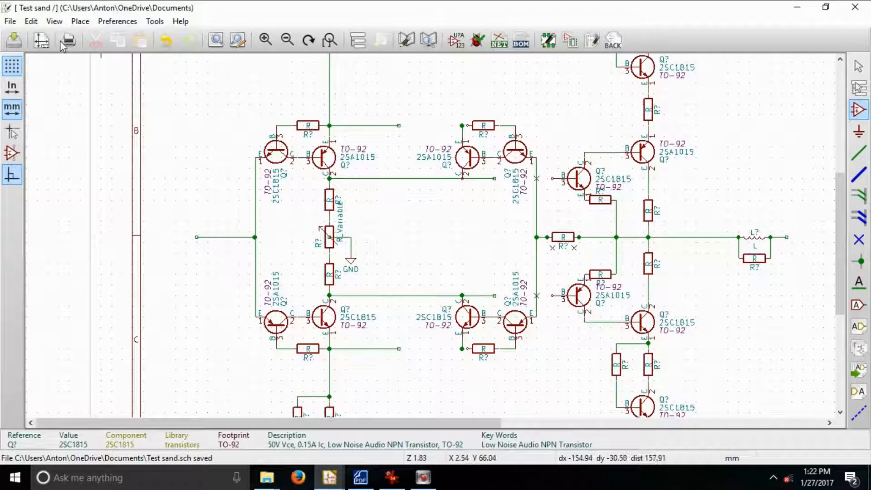
{"action": "left_click", "coordinate": [88, 23]}
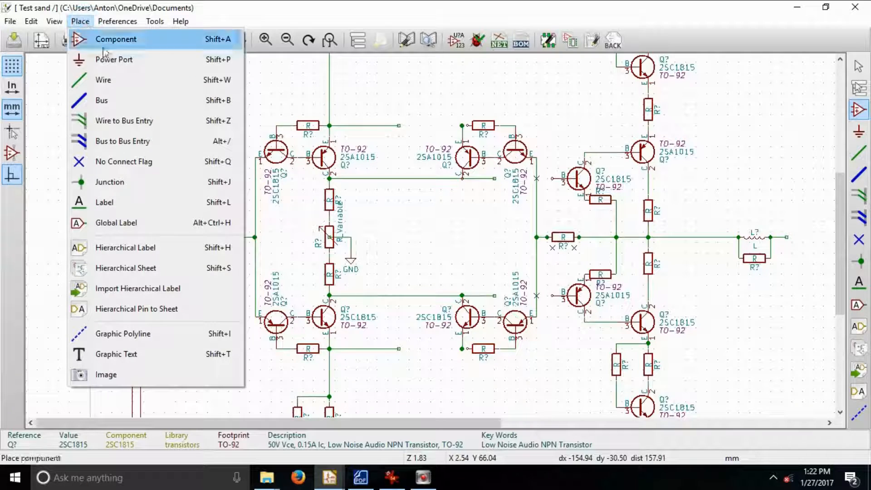
{"action": "left_click", "coordinate": [117, 83]}
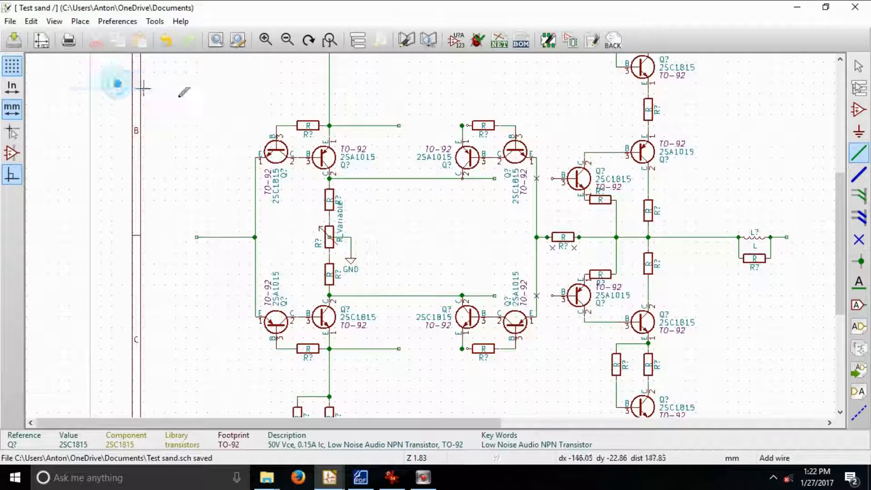
{"action": "left_click", "coordinate": [399, 126]}
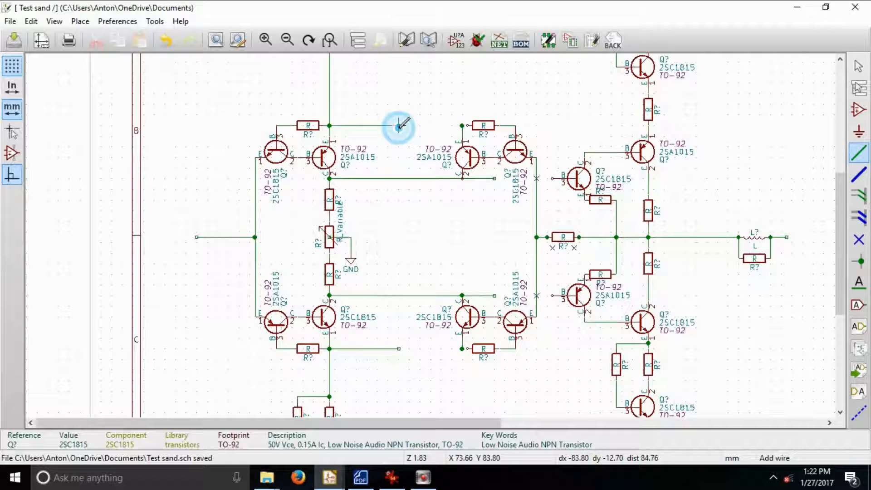
{"action": "left_click", "coordinate": [465, 125]}
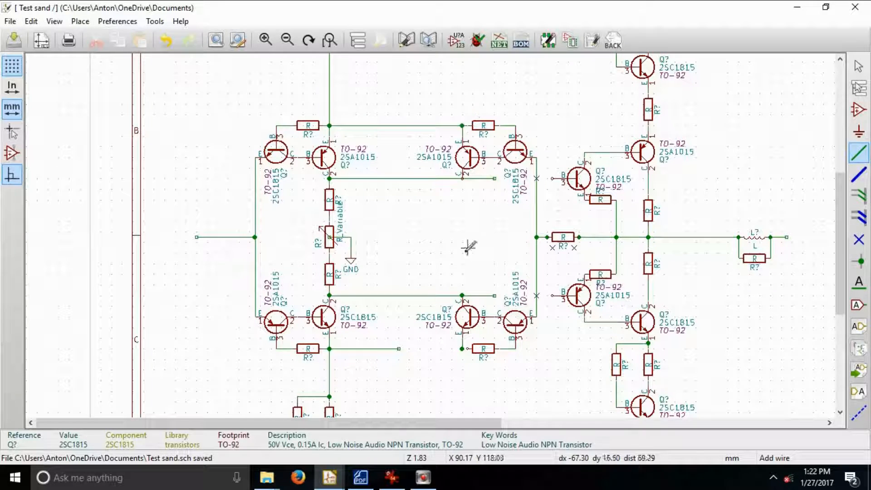
{"action": "left_click", "coordinate": [398, 348]}
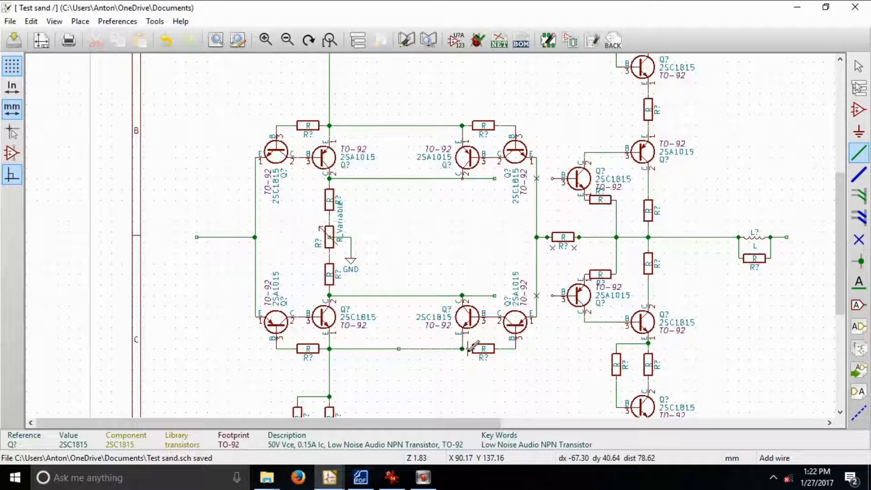
{"action": "left_click", "coordinate": [467, 348]}
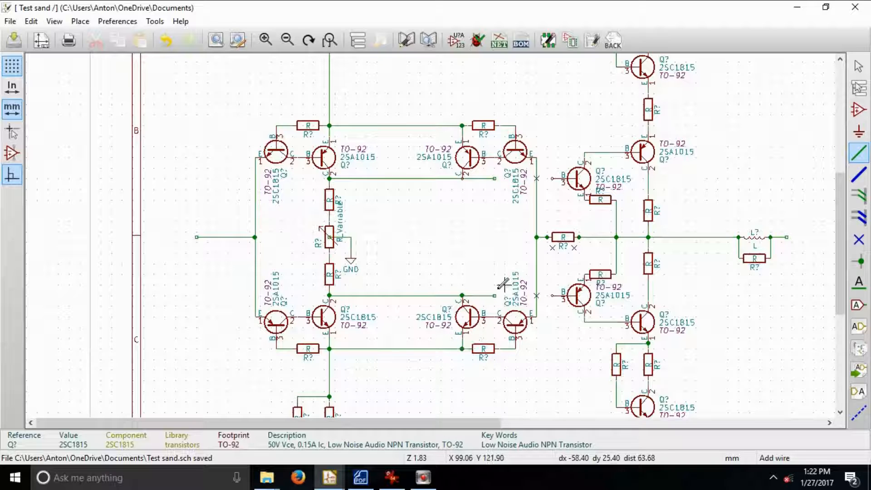
{"action": "left_click_drag", "start_coordinate": [501, 290], "coordinate": [538, 296]}
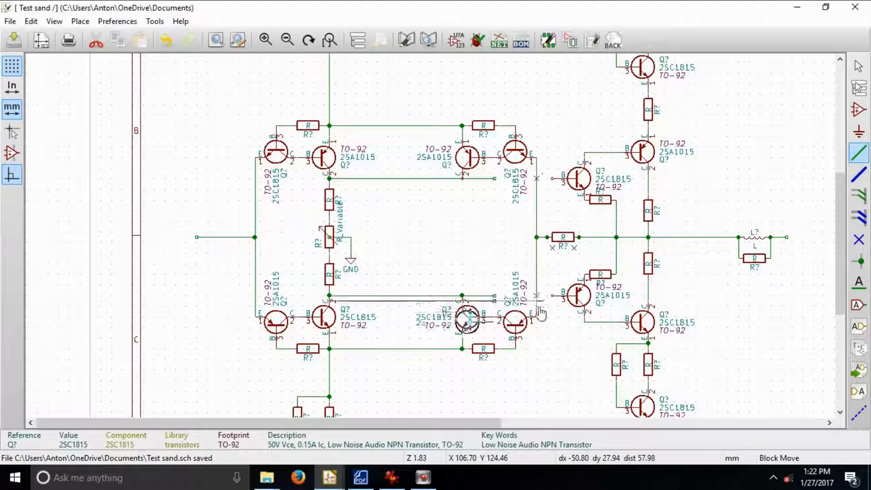
{"action": "left_click", "coordinate": [537, 296]}
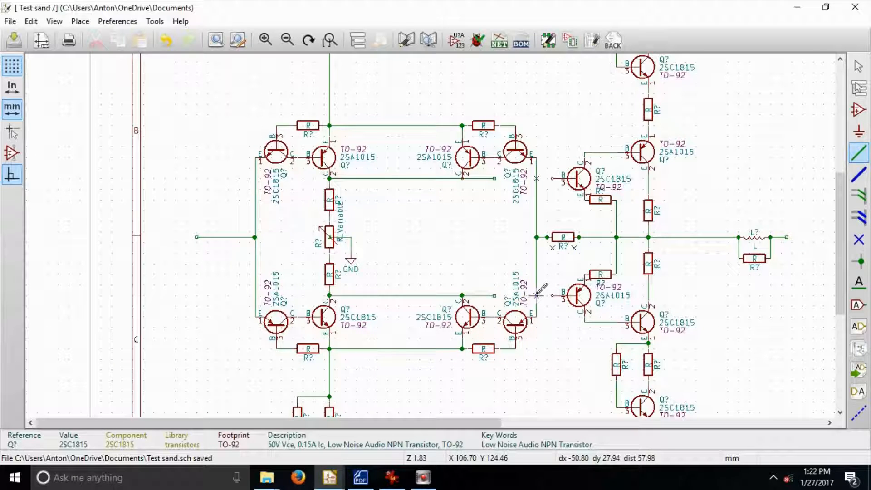
{"action": "left_click_drag", "start_coordinate": [536, 295], "coordinate": [566, 405]}
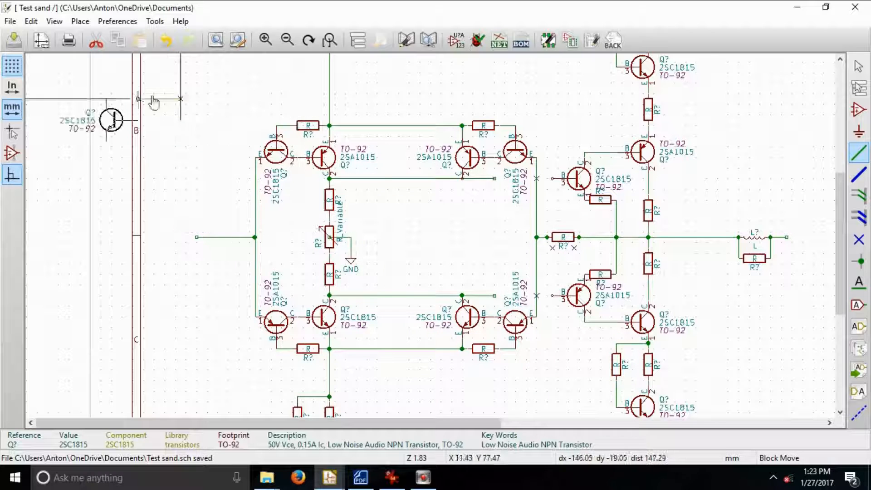
{"action": "right_click", "coordinate": [580, 189]}
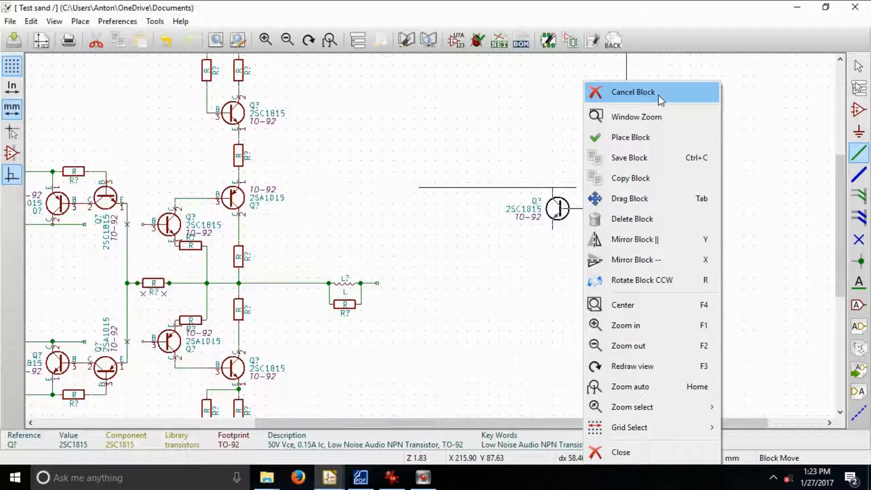
{"action": "left_click", "coordinate": [658, 95]}
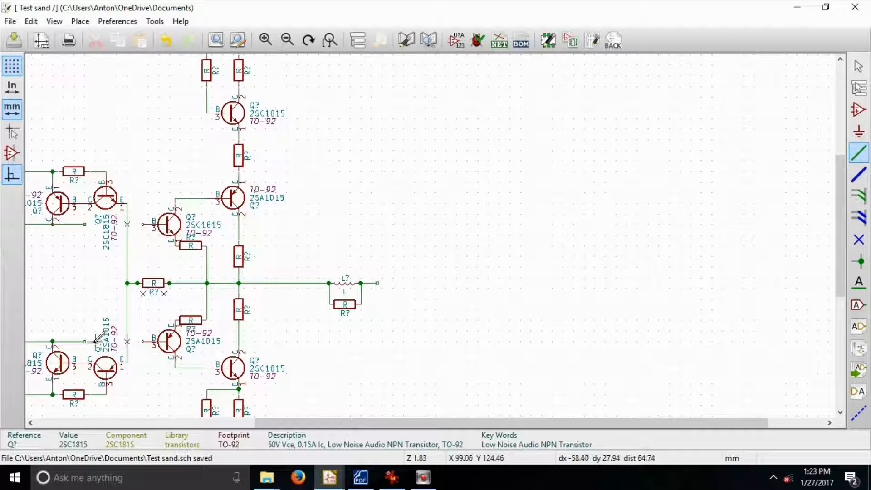
{"action": "left_click_drag", "start_coordinate": [85, 340], "coordinate": [141, 344]}
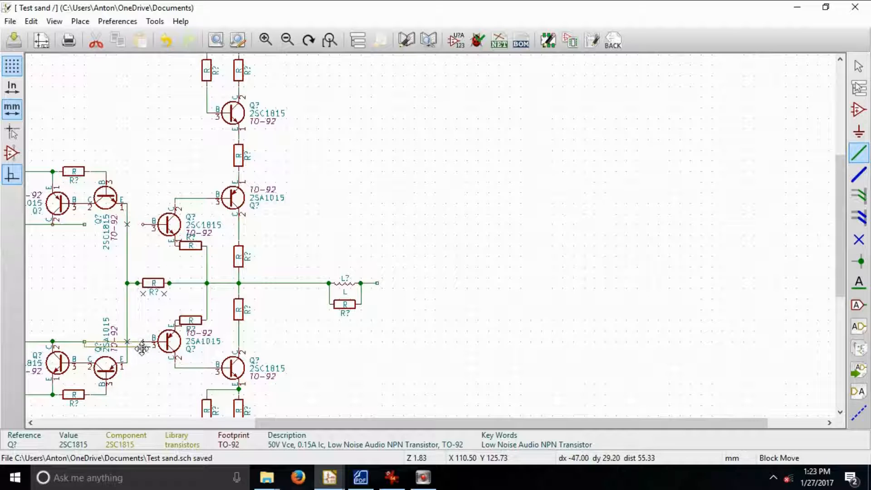
{"action": "left_click", "coordinate": [143, 345]}
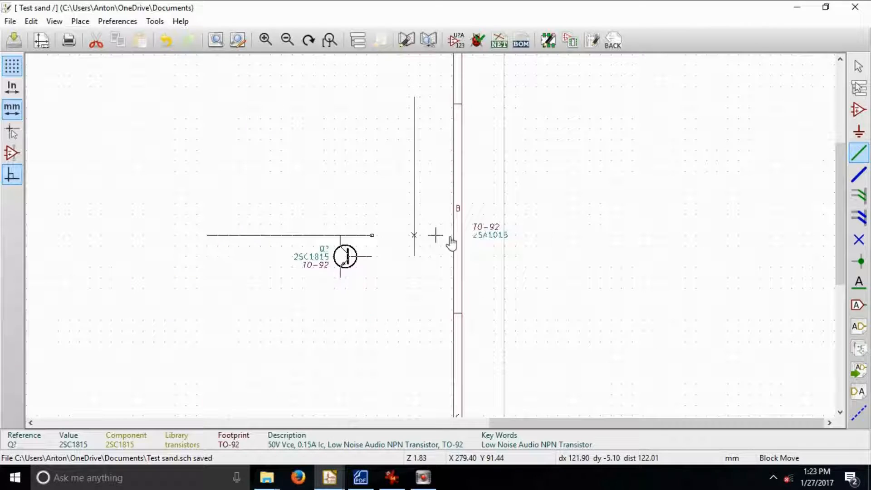
{"action": "right_click", "coordinate": [321, 265]}
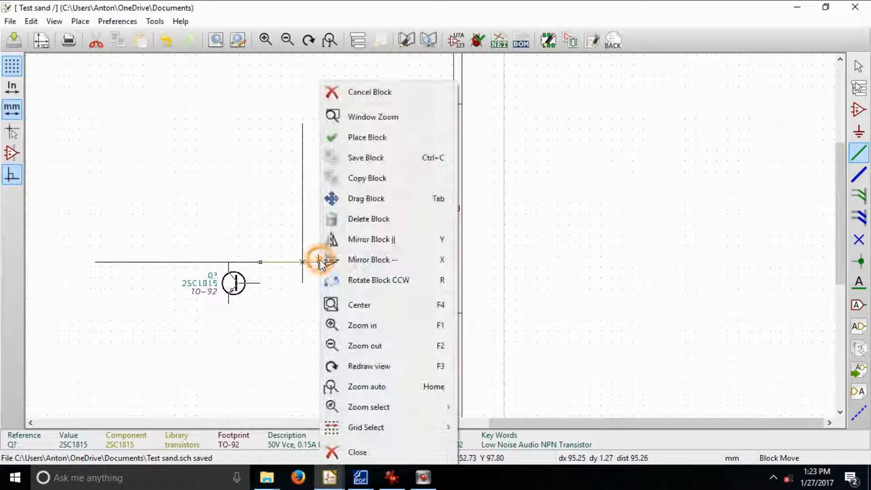
{"action": "left_click", "coordinate": [350, 92]}
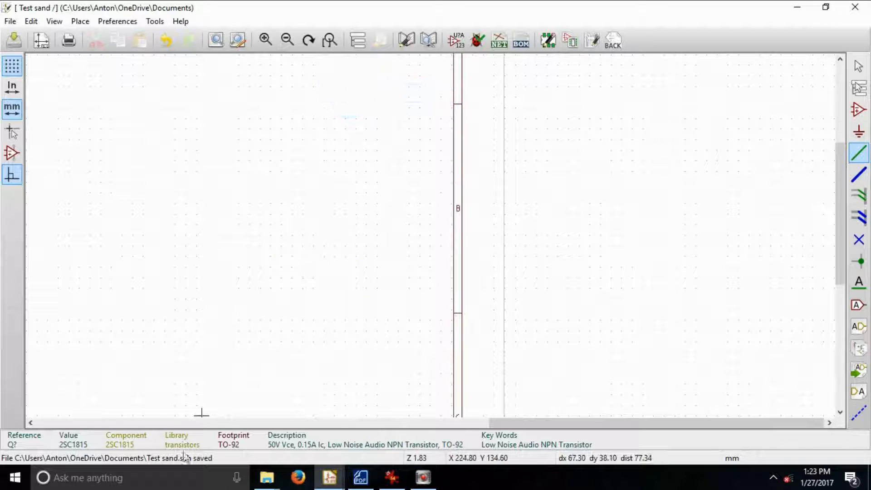
{"action": "left_click_drag", "start_coordinate": [521, 422], "coordinate": [227, 487]}
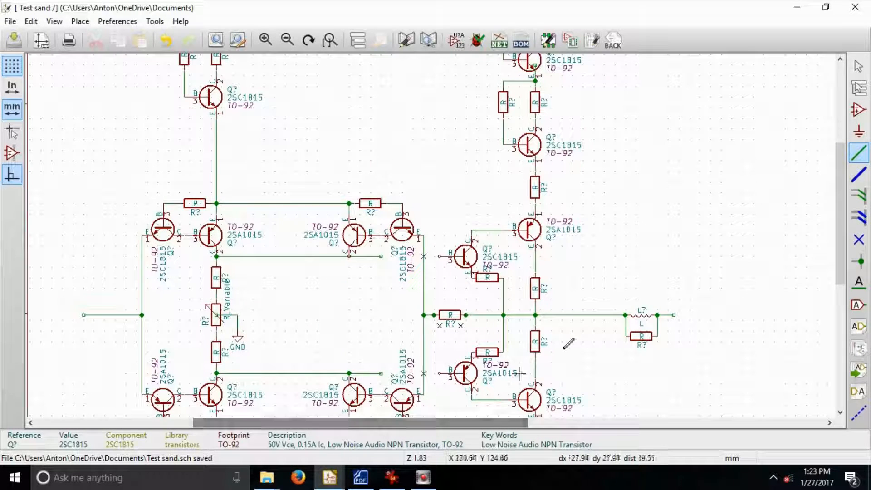
{"action": "left_click_drag", "start_coordinate": [837, 226], "coordinate": [836, 251]}
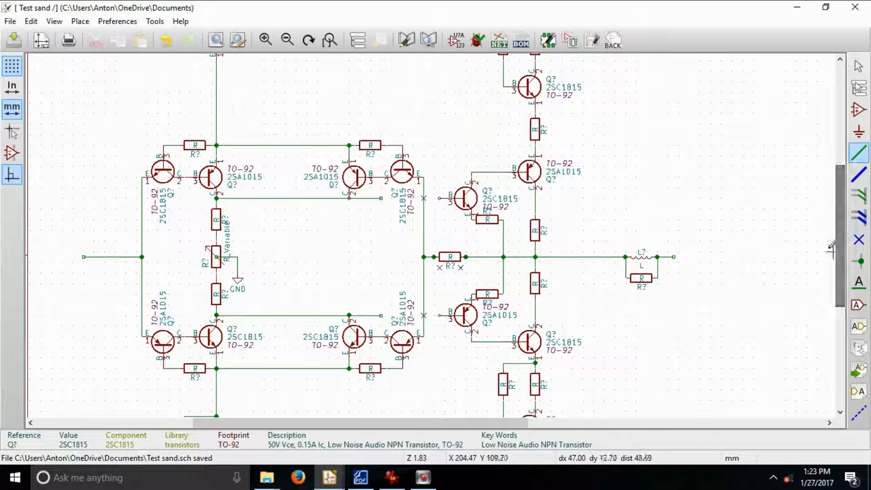
{"action": "left_click", "coordinate": [31, 21]}
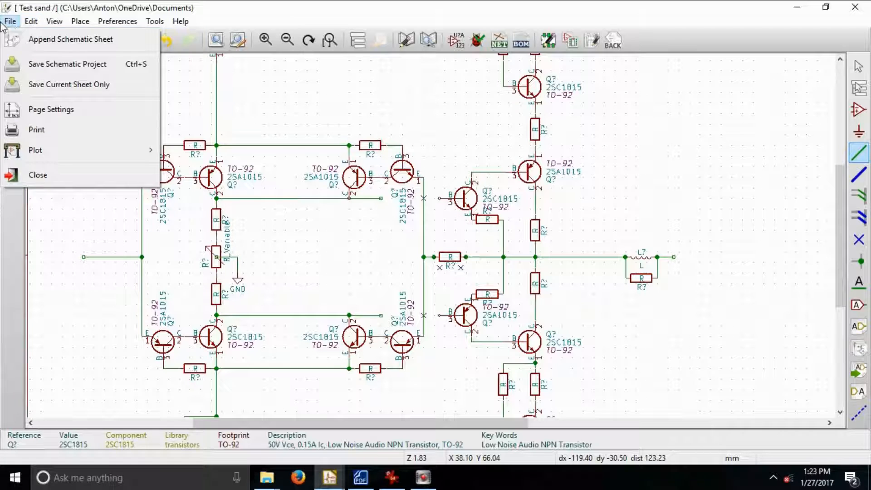
{"action": "mouse_move", "coordinate": [61, 25]}
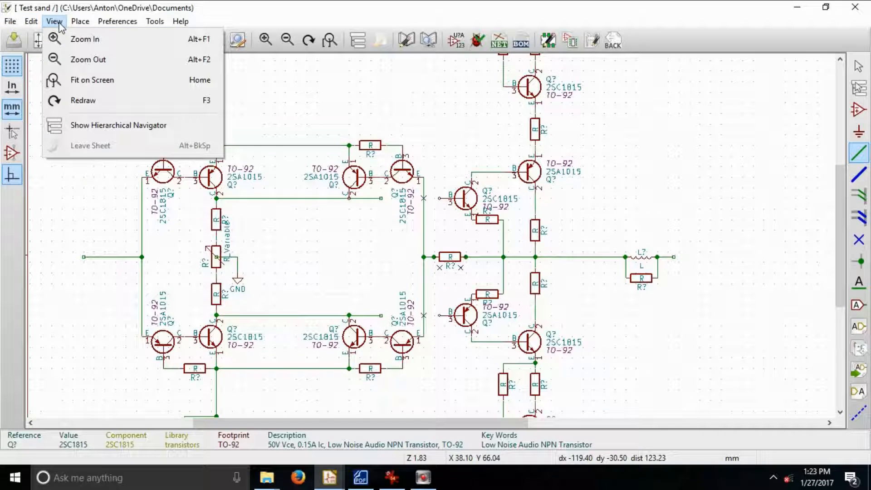
{"action": "mouse_move", "coordinate": [12, 24]}
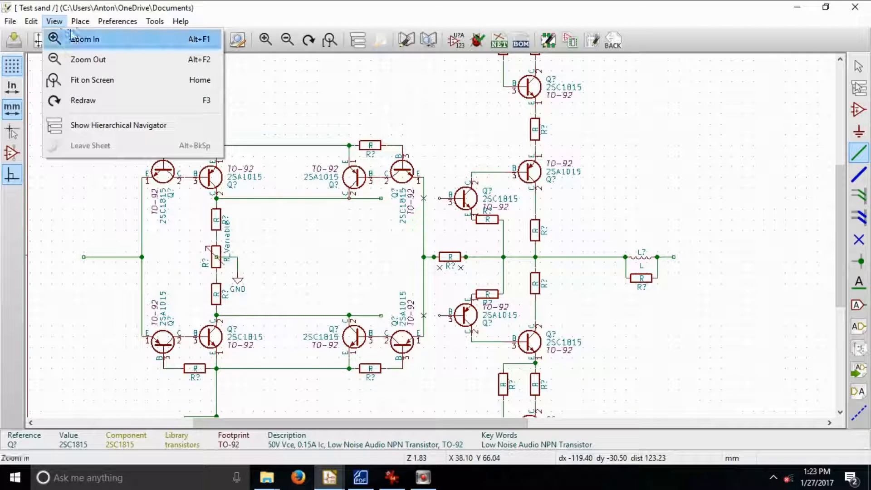
{"action": "left_click", "coordinate": [83, 79]}
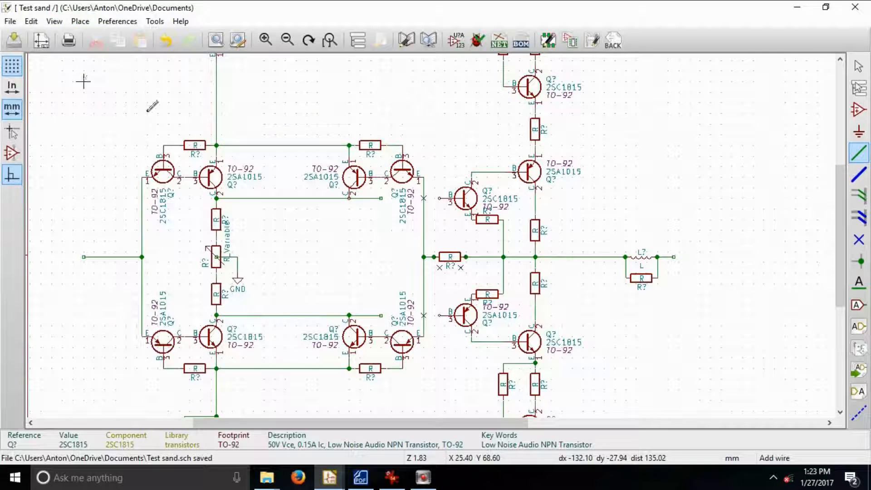
{"action": "left_click_drag", "start_coordinate": [381, 196], "coordinate": [401, 197]}
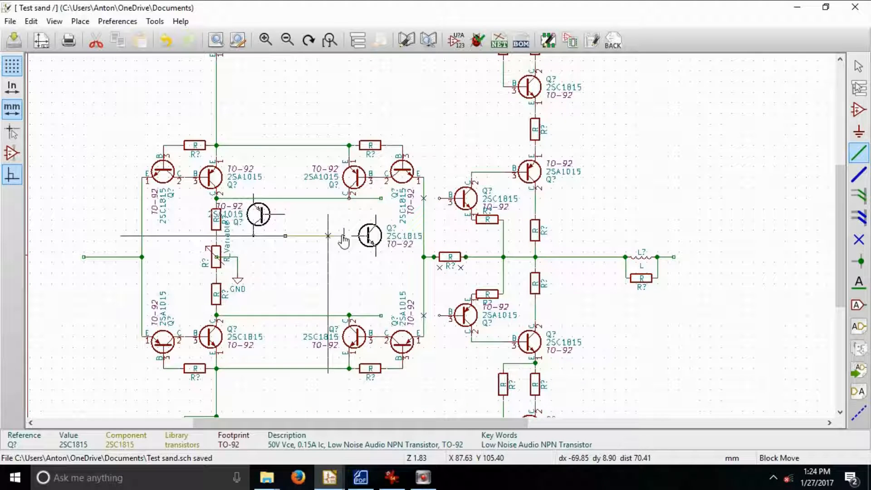
{"action": "right_click", "coordinate": [739, 163]}
{"action": "left_click", "coordinate": [749, 171]}
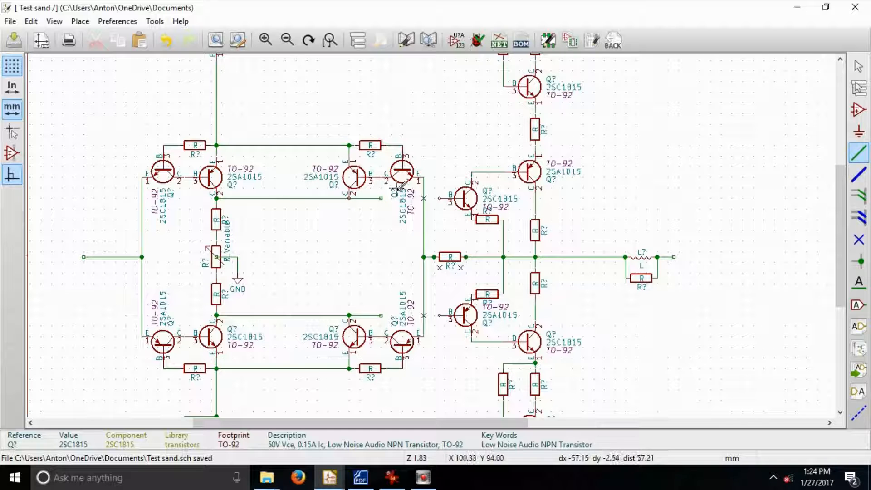
{"action": "left_click", "coordinate": [80, 21]}
{"action": "left_click", "coordinate": [105, 80]}
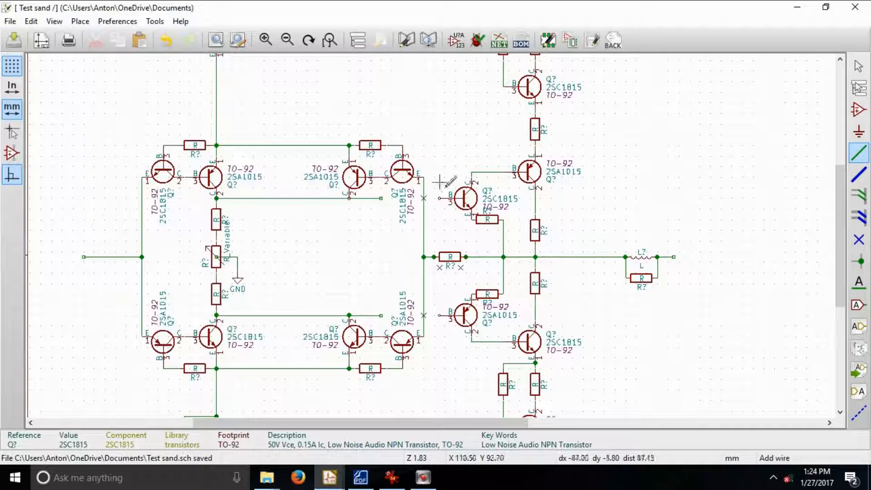
{"action": "left_click_drag", "start_coordinate": [439, 198], "coordinate": [397, 200]}
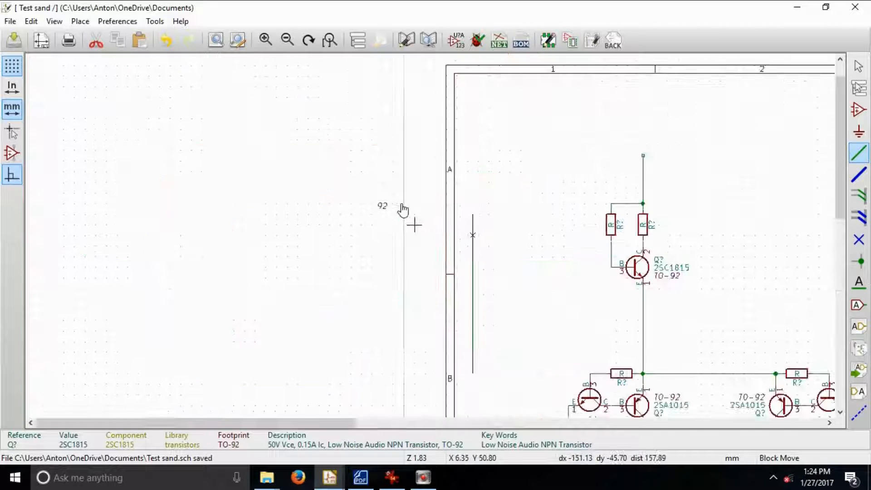
{"action": "right_click", "coordinate": [402, 208]}
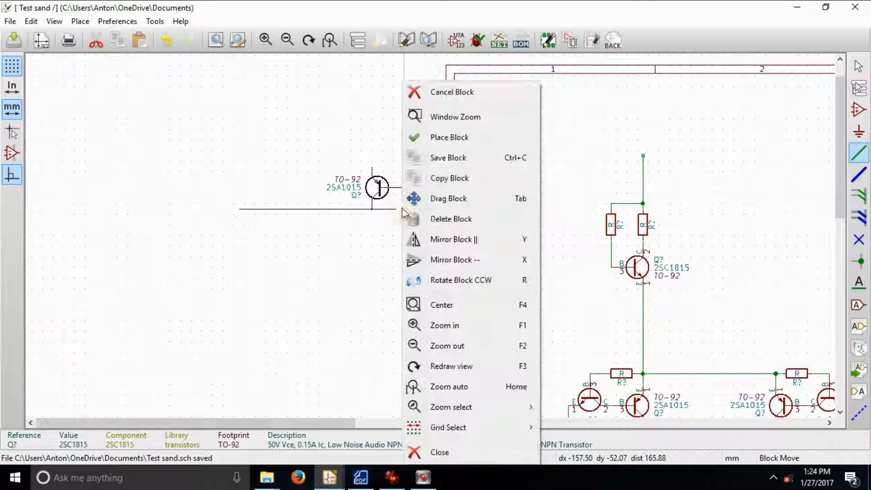
{"action": "left_click", "coordinate": [445, 92]}
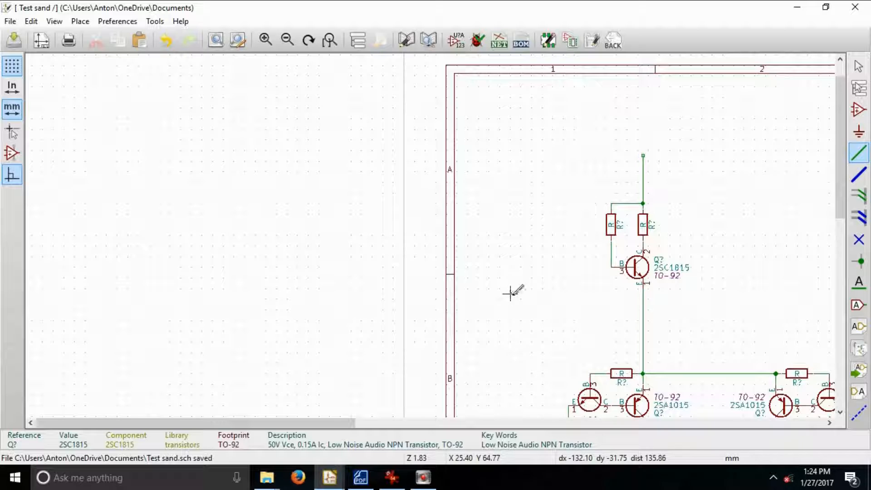
Wire the open end of the lower collector line about 13 mm further toward the base of the lower 2SA1015 driver transistor
{"action": "left_click_drag", "start_coordinate": [841, 158], "coordinate": [856, 271]}
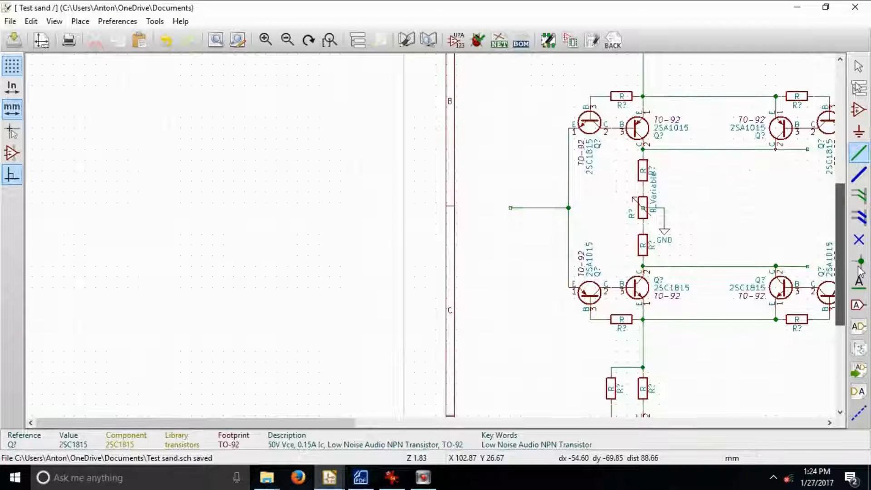
{"action": "left_click_drag", "start_coordinate": [289, 426], "coordinate": [539, 381]}
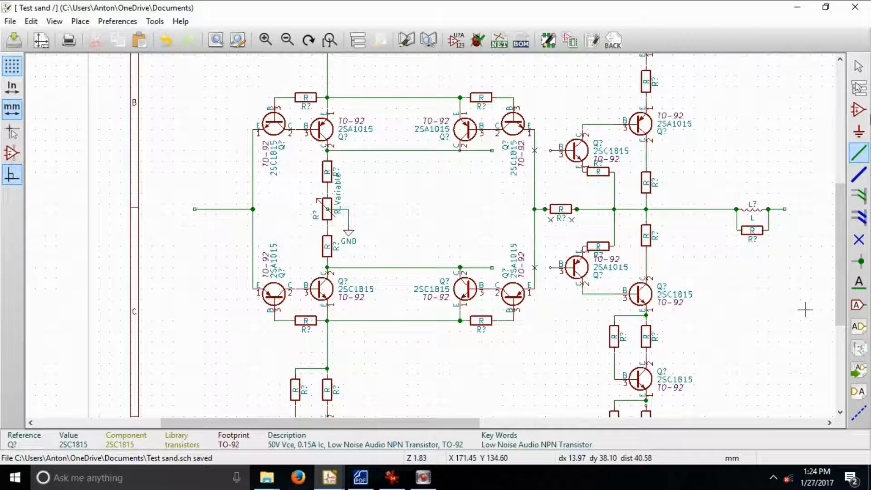
{"action": "left_click", "coordinate": [837, 75]}
{"action": "left_click", "coordinate": [839, 79]}
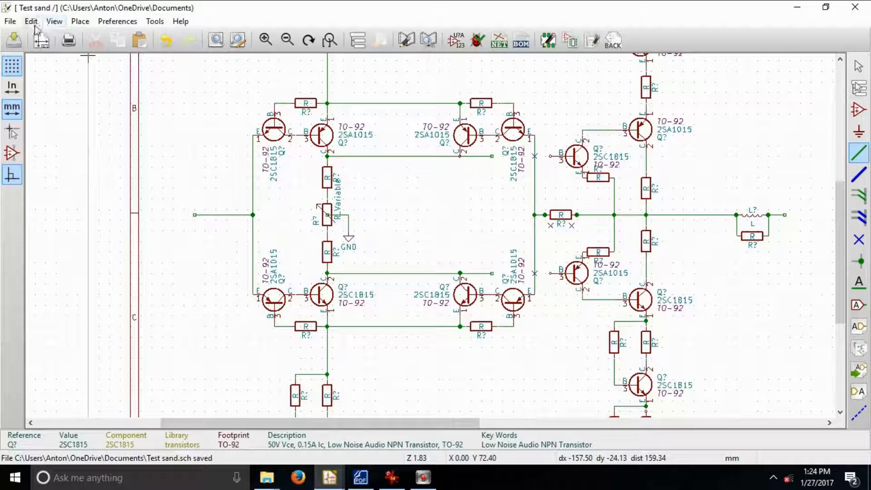
{"action": "left_click", "coordinate": [80, 22]}
{"action": "left_click", "coordinate": [139, 89]}
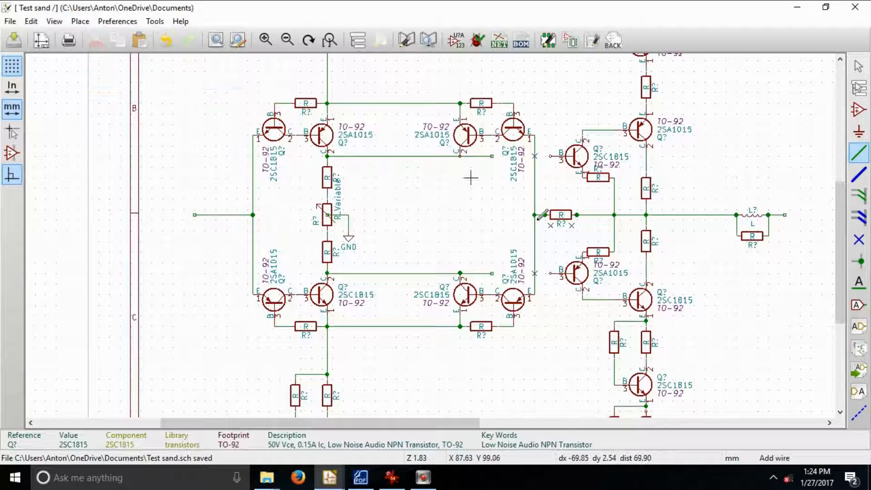
{"action": "left_click", "coordinate": [545, 272]}
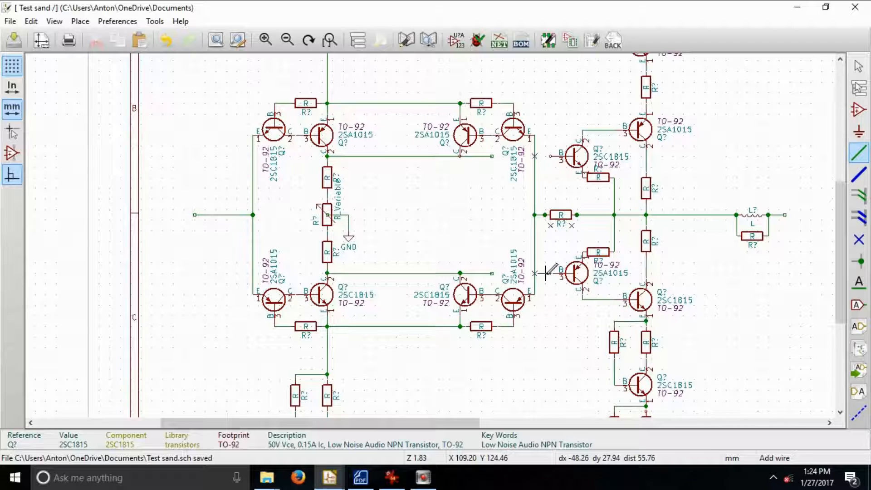
{"action": "left_click", "coordinate": [551, 273]}
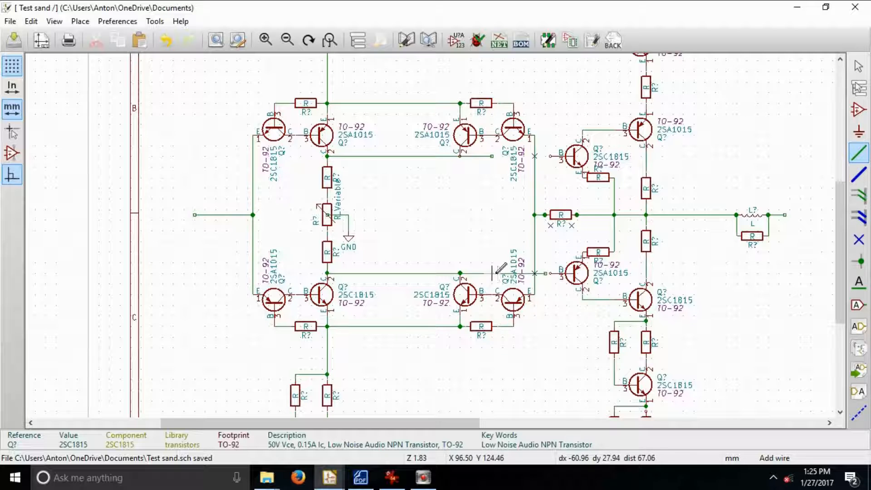
{"action": "left_click_drag", "start_coordinate": [546, 273], "coordinate": [554, 313]}
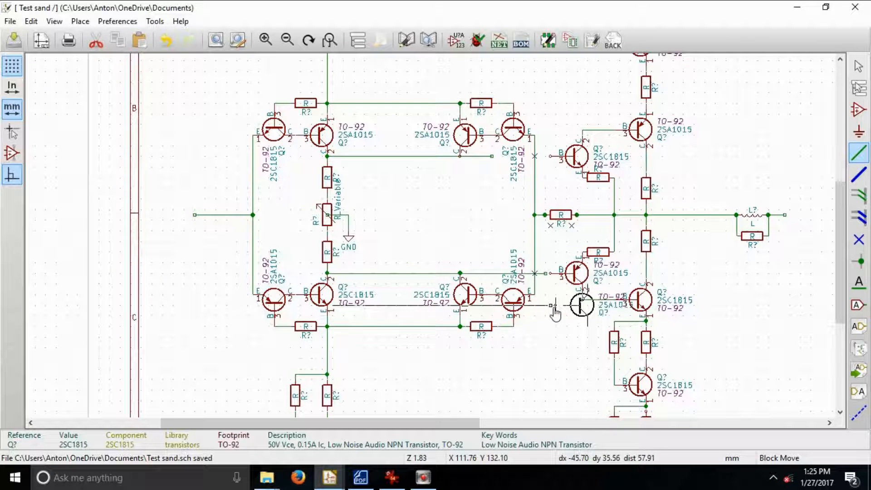
{"action": "key", "text": "F4"}
{"action": "left_click_drag", "start_coordinate": [431, 246], "coordinate": [711, 164]}
{"action": "right_click", "coordinate": [711, 164]}
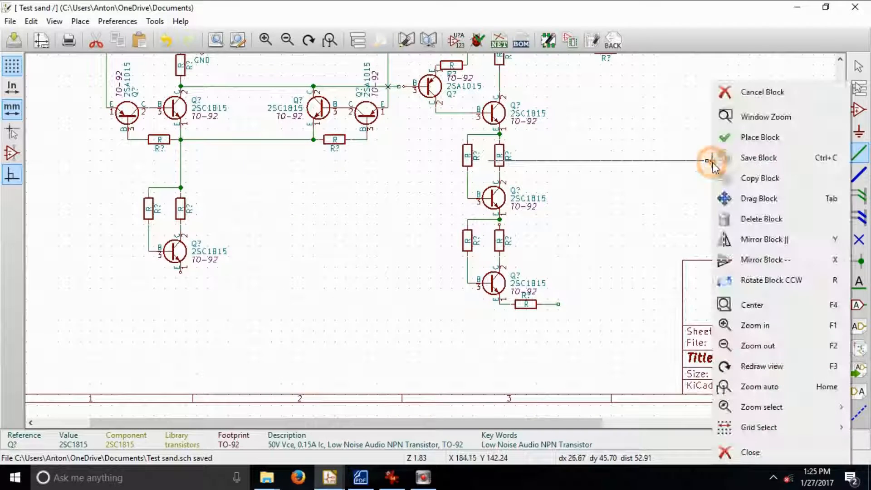
{"action": "left_click", "coordinate": [775, 92]}
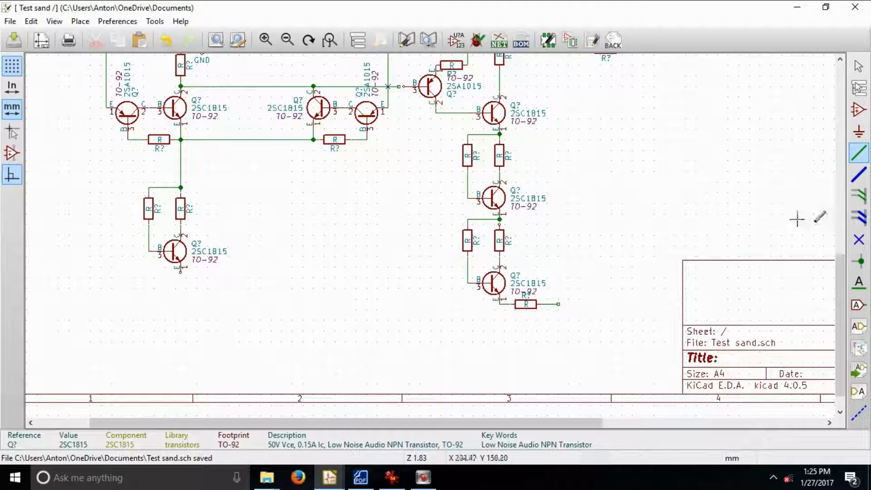
Finish the lower wire at the 2SA1015 base and wire the upper collector line's open end to the base of the upper 2SC1815 driver
{"action": "left_click_drag", "start_coordinate": [840, 294], "coordinate": [841, 214]}
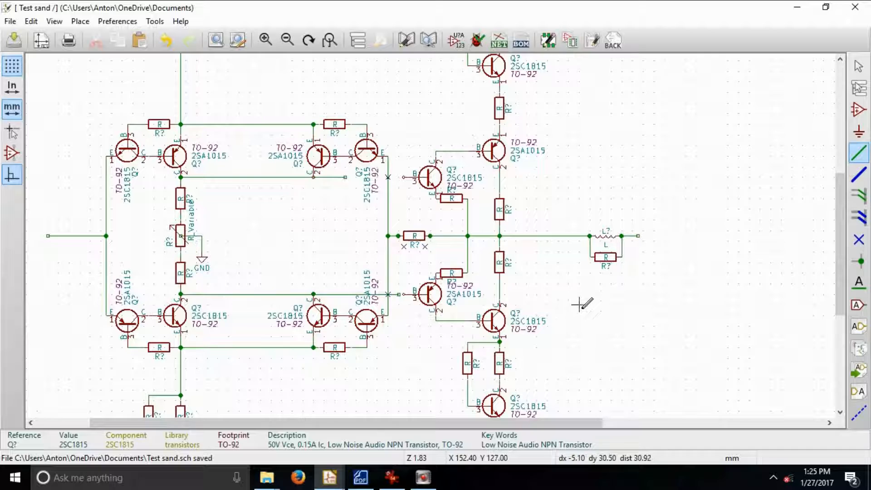
{"action": "scroll", "coordinate": [579, 331], "scroll_direction": "up", "scroll_amount": 1}
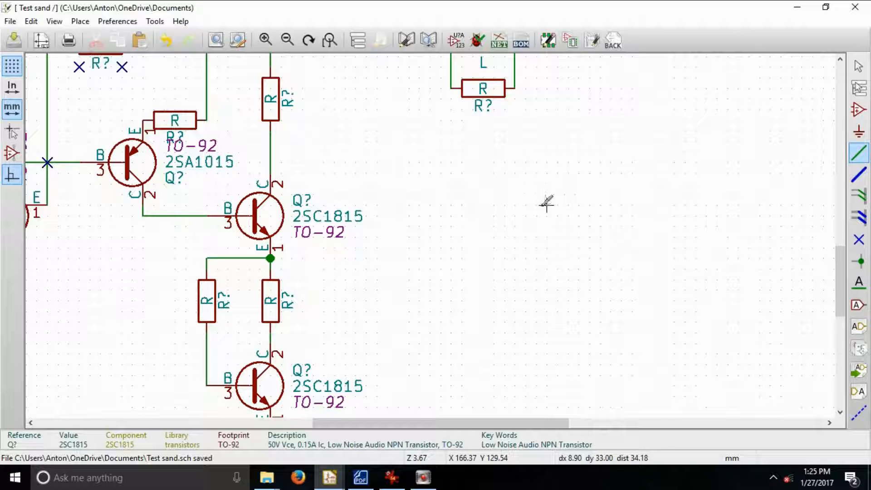
{"action": "scroll", "coordinate": [434, 229], "scroll_direction": "up", "scroll_amount": 1}
{"action": "scroll", "coordinate": [434, 234], "scroll_direction": "down", "scroll_amount": 2}
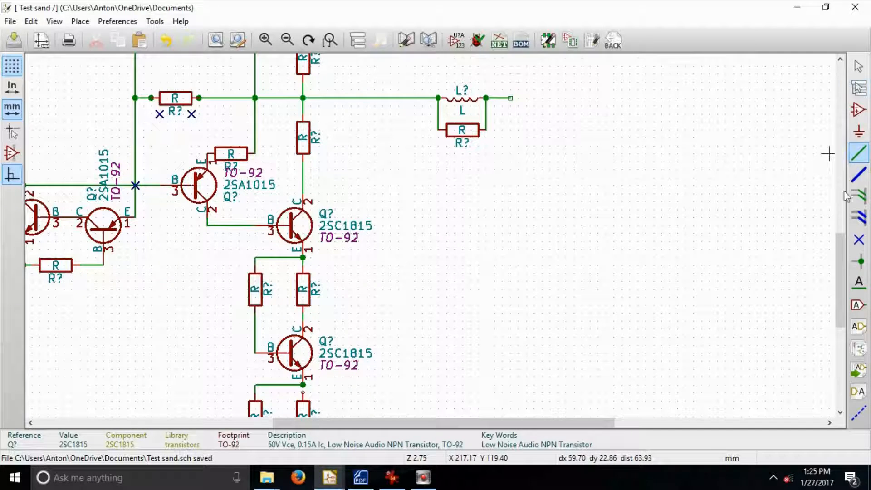
{"action": "left_click_drag", "start_coordinate": [839, 244], "coordinate": [842, 202]}
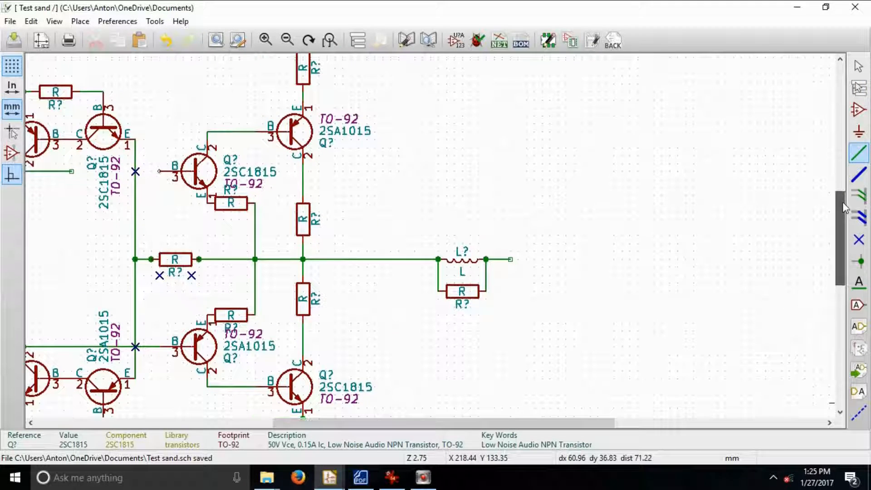
{"action": "left_click", "coordinate": [72, 171]}
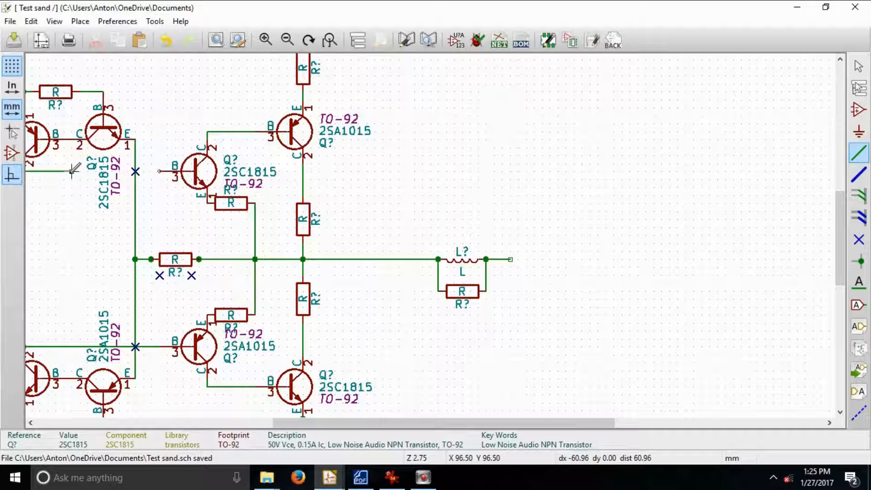
{"action": "left_click", "coordinate": [160, 171]}
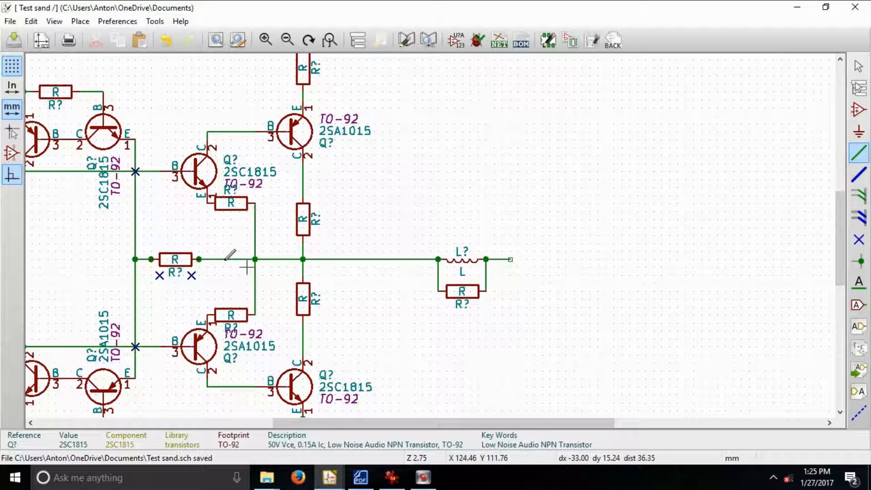
Examine the rewired section, checking the crossings between the two collector lines and the vertical emitter line near the driver bases
{"action": "mouse_move", "coordinate": [88, 259]}
{"action": "left_mouse_down"}
{"action": "mouse_move", "coordinate": [144, 253]}
{"action": "mouse_move", "coordinate": [153, 268]}
{"action": "mouse_move", "coordinate": [101, 259]}
{"action": "left_mouse_up"}
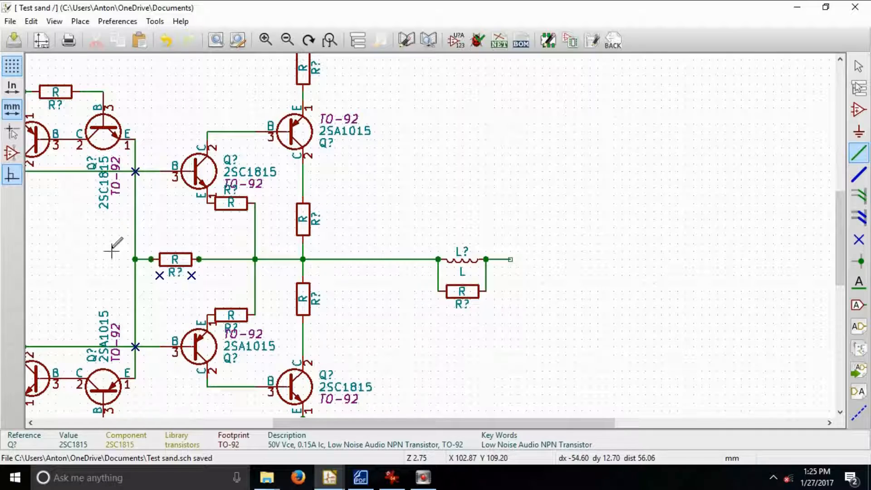
{"action": "scroll", "coordinate": [113, 238], "scroll_direction": "up", "scroll_amount": 2}
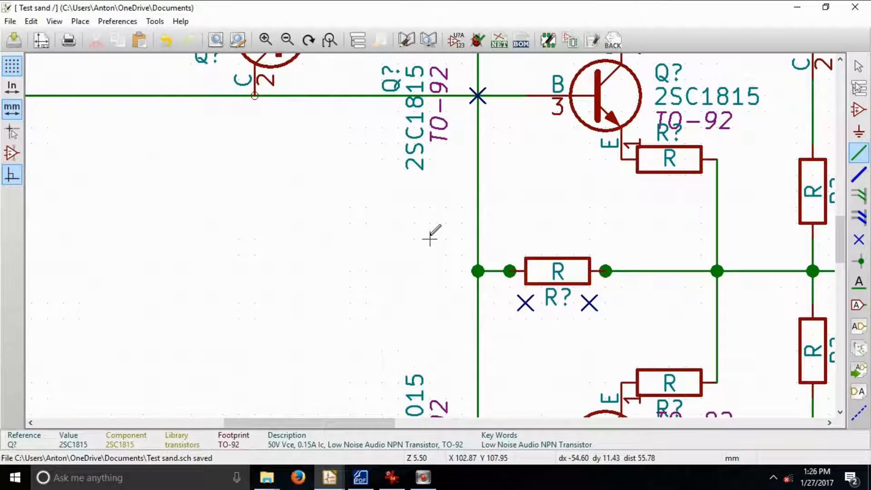
{"action": "scroll", "coordinate": [431, 233], "scroll_direction": "down", "scroll_amount": 3}
{"action": "scroll", "coordinate": [431, 233], "scroll_direction": "up", "scroll_amount": 2}
{"action": "scroll", "coordinate": [431, 233], "scroll_direction": "down", "scroll_amount": 3}
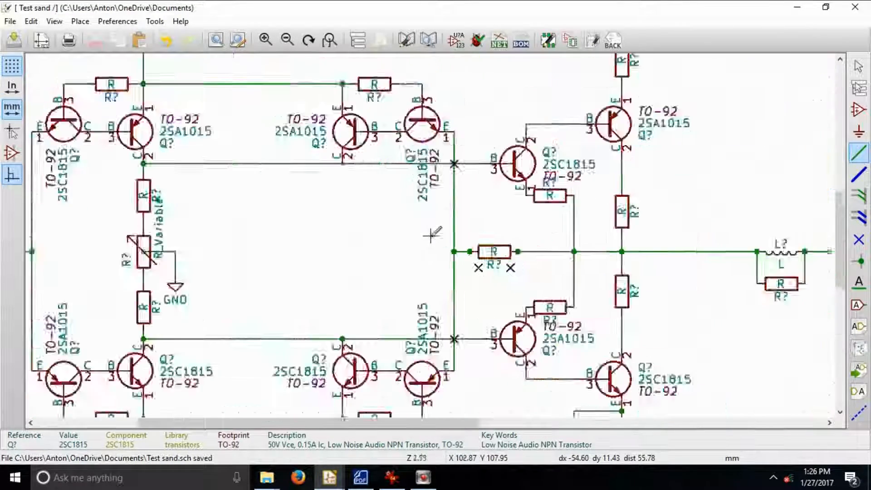
{"action": "scroll", "coordinate": [434, 232], "scroll_direction": "up", "scroll_amount": 1}
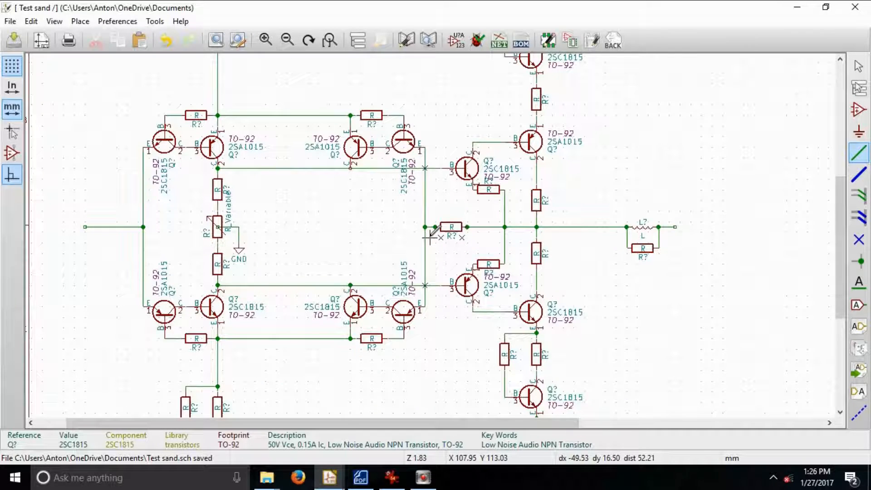
{"action": "scroll", "coordinate": [431, 236], "scroll_direction": "up", "scroll_amount": 1}
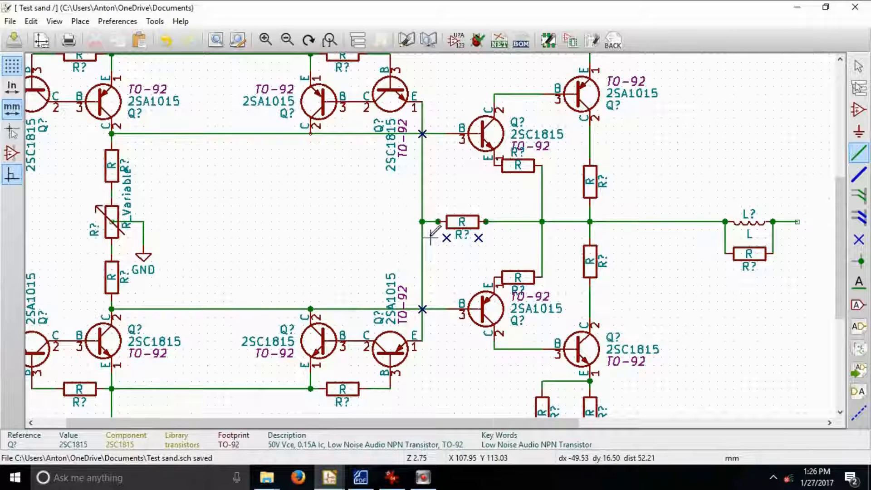
{"action": "scroll", "coordinate": [431, 236], "scroll_direction": "down", "scroll_amount": 1}
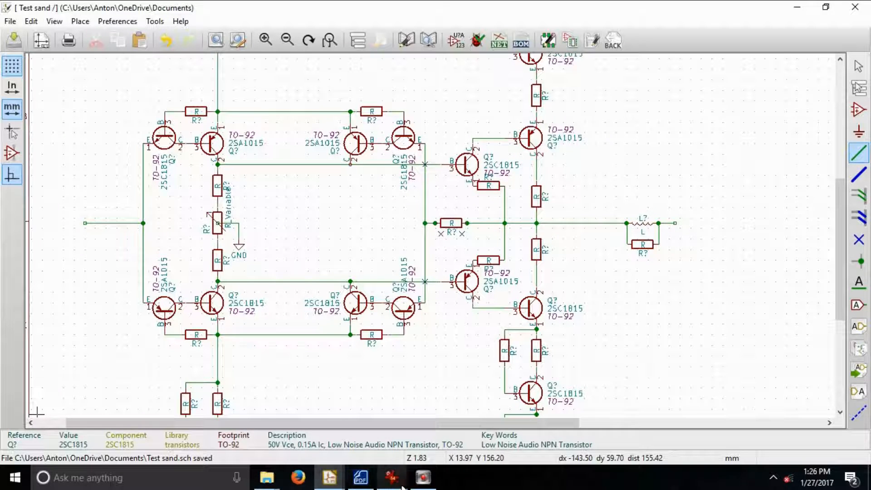
{"action": "mouse_move", "coordinate": [432, 473]}
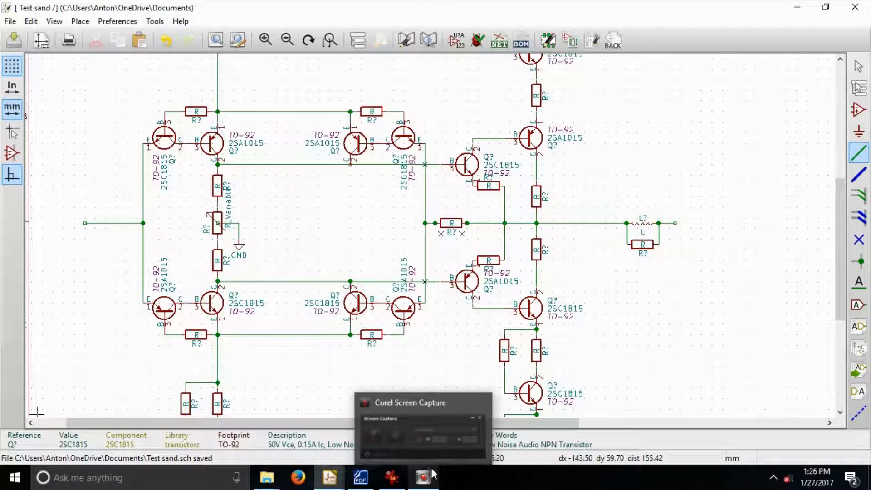